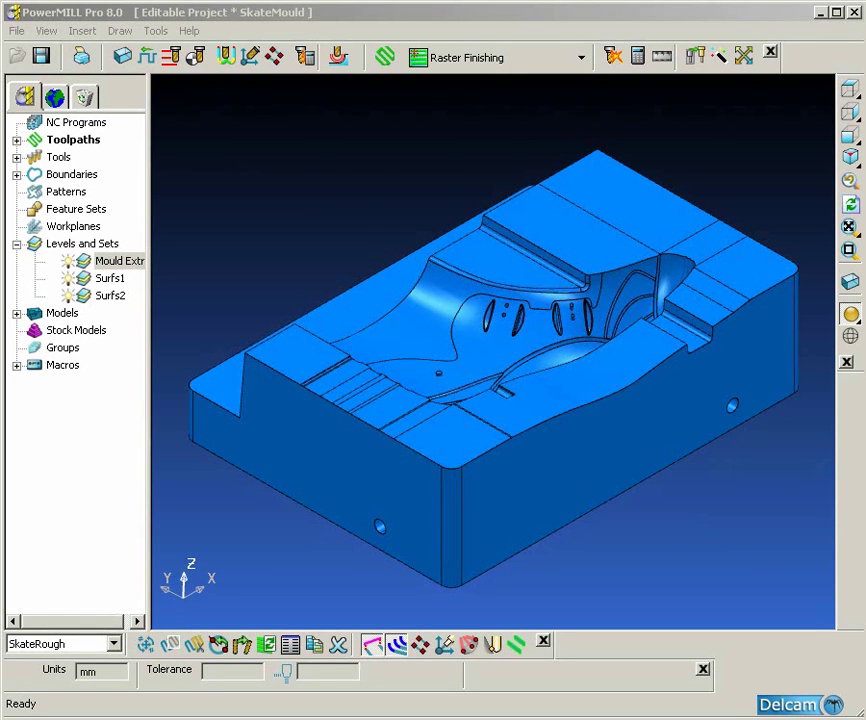
# Shade the mould model by draft angle.
pyautogui.moveTo(651, 493)
pyautogui.mouseDown(button='middle')
pyautogui.moveTo(592, 466)
pyautogui.moveTo(592, 383)
pyautogui.moveTo(555, 430)
pyautogui.moveTo(549, 495)
pyautogui.moveTo(566, 440)
pyautogui.moveTo(615, 358)
pyautogui.mouseUp(button='middle')
pyautogui.moveTo(851, 313)
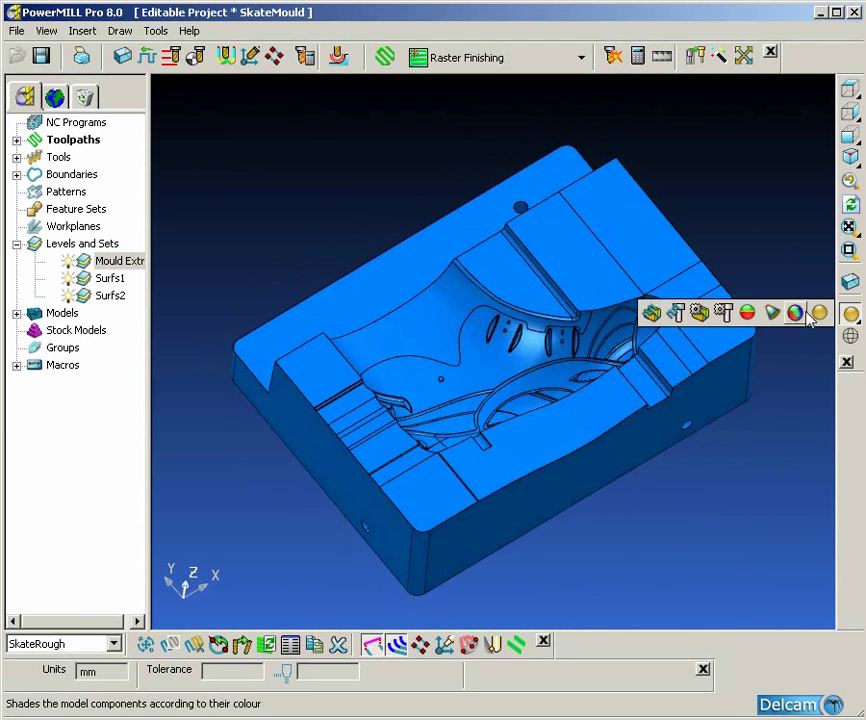
pyautogui.click(747, 313)
# Examine the draft shading of the small round pins and slot pockets in the mould cavity.
pyautogui.moveTo(742, 329)
pyautogui.mouseDown(button='middle')
pyautogui.moveTo(692, 503)
pyautogui.moveTo(645, 513)
pyautogui.moveTo(551, 425)
pyautogui.mouseUp(button='middle')
pyautogui.scroll(5, 557, 430)
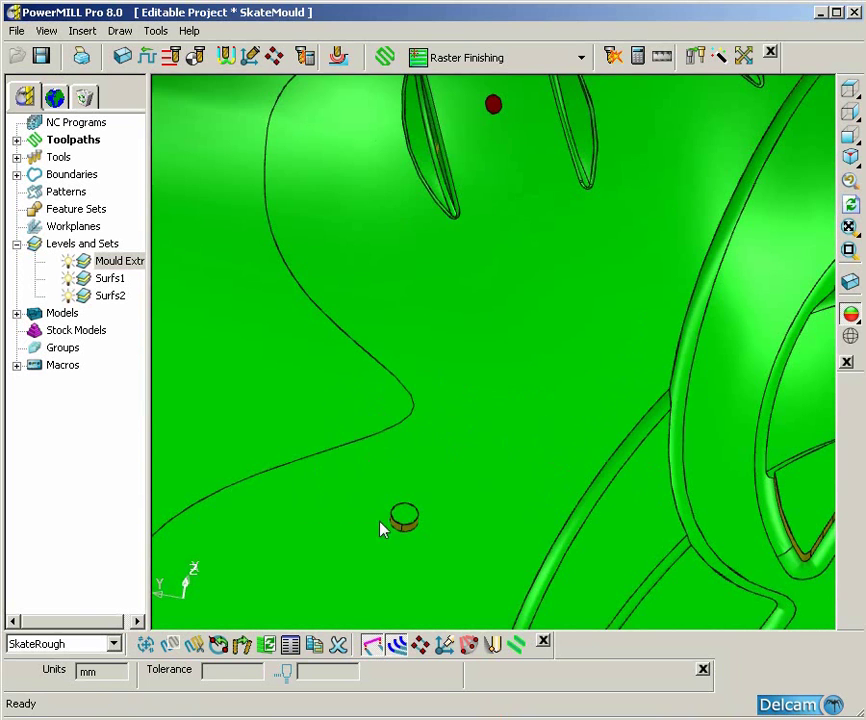
pyautogui.scroll(-5, 493, 431)
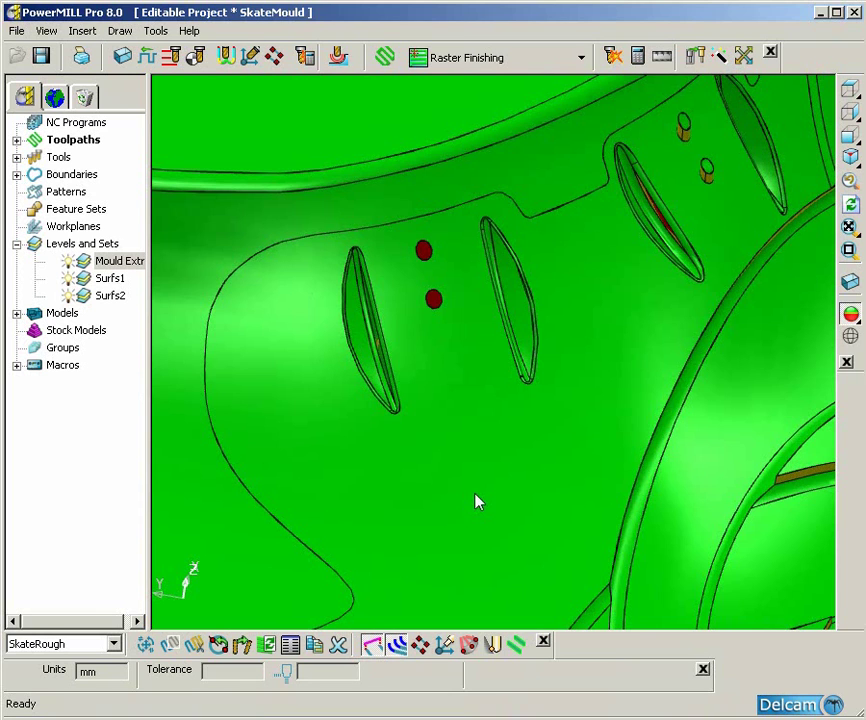
pyautogui.moveTo(475, 494); pyautogui.dragTo(491, 457, button='middle')
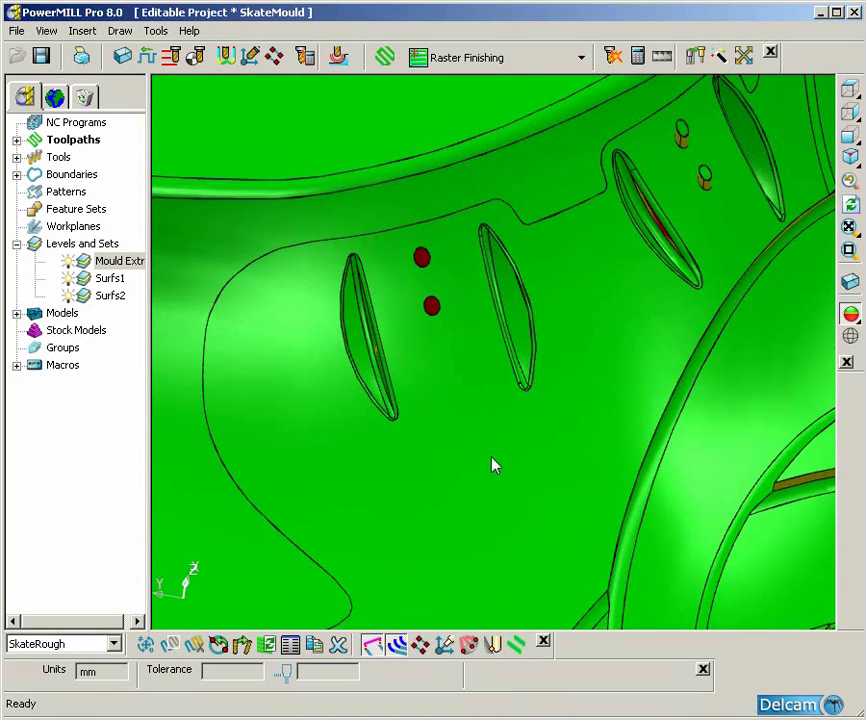
pyautogui.moveTo(492, 465); pyautogui.dragTo(531, 453, button='middle')
pyautogui.moveTo(453, 336)
pyautogui.mouseDown(button='middle')
pyautogui.moveTo(460, 464)
pyautogui.moveTo(487, 518)
pyautogui.moveTo(466, 479)
pyautogui.moveTo(458, 491)
pyautogui.moveTo(449, 317)
pyautogui.mouseUp(button='middle')
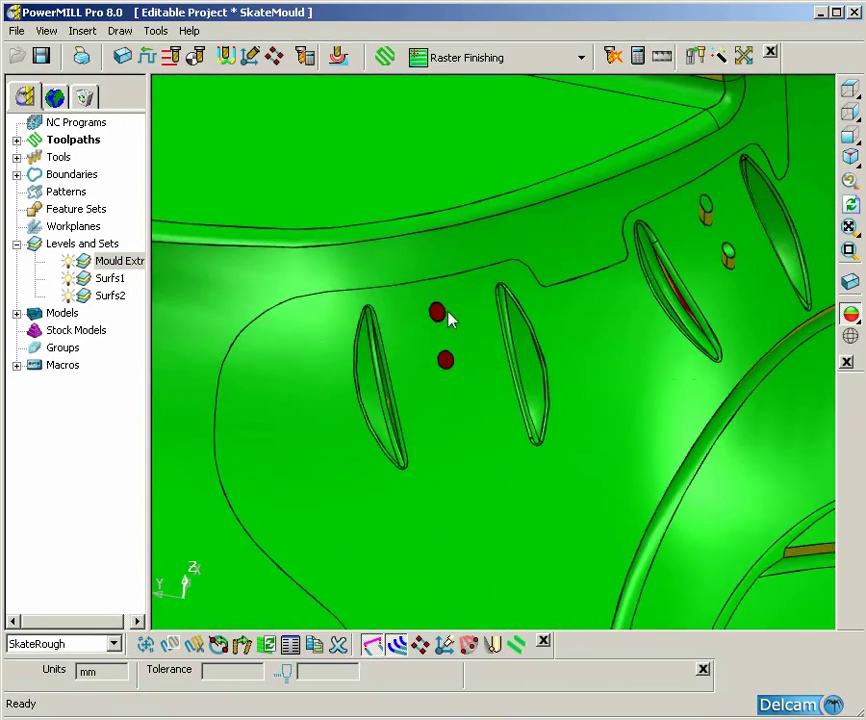
pyautogui.keyDown('shift'); pyautogui.moveTo(612, 370); pyautogui.dragTo(508, 444, button='middle'); pyautogui.keyUp('shift')
pyautogui.scroll(5, 551, 417)
pyautogui.moveTo(551, 417); pyautogui.dragTo(802, 534, button='middle')
pyautogui.scroll(-3, 599, 534)
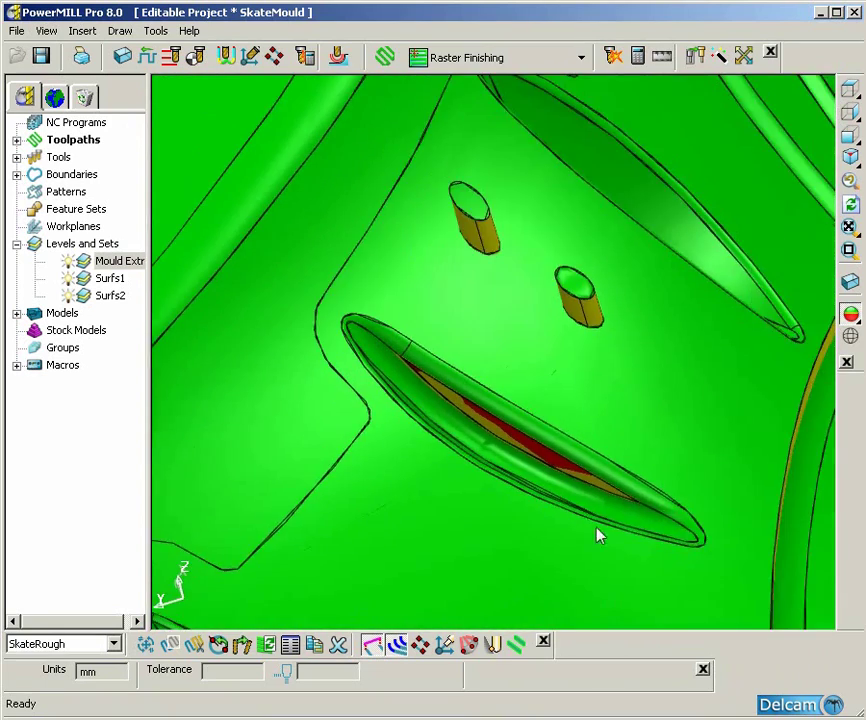
# Examine the undercut surfaces inside the slot pocket and along the curved ridge edge, then return to the isometric view of the whole mould.
pyautogui.moveTo(599, 534); pyautogui.dragTo(483, 263, button='middle')
pyautogui.scroll(3, 518, 461)
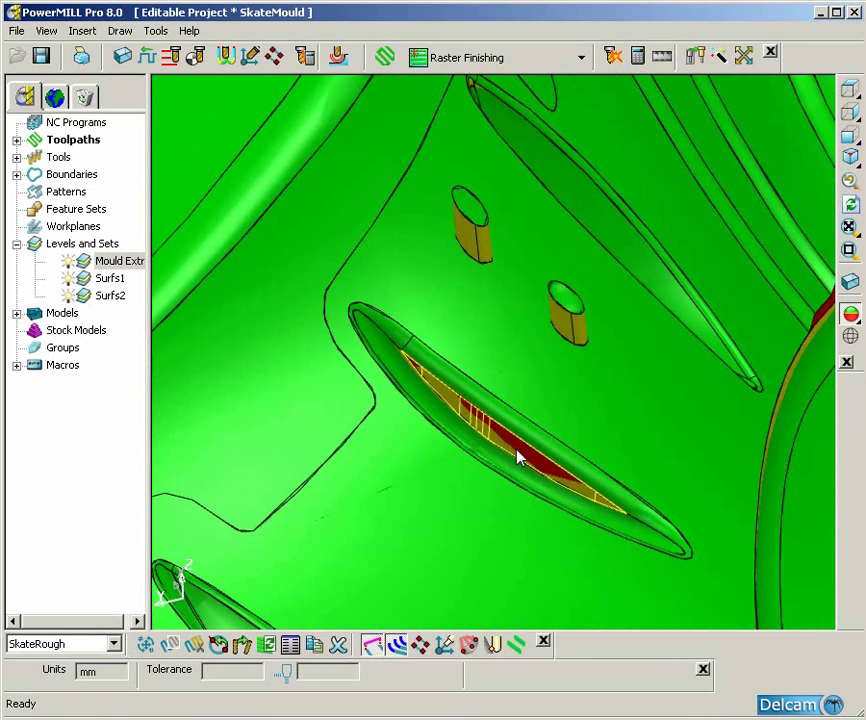
pyautogui.moveTo(638, 361); pyautogui.dragTo(655, 392, button='middle')
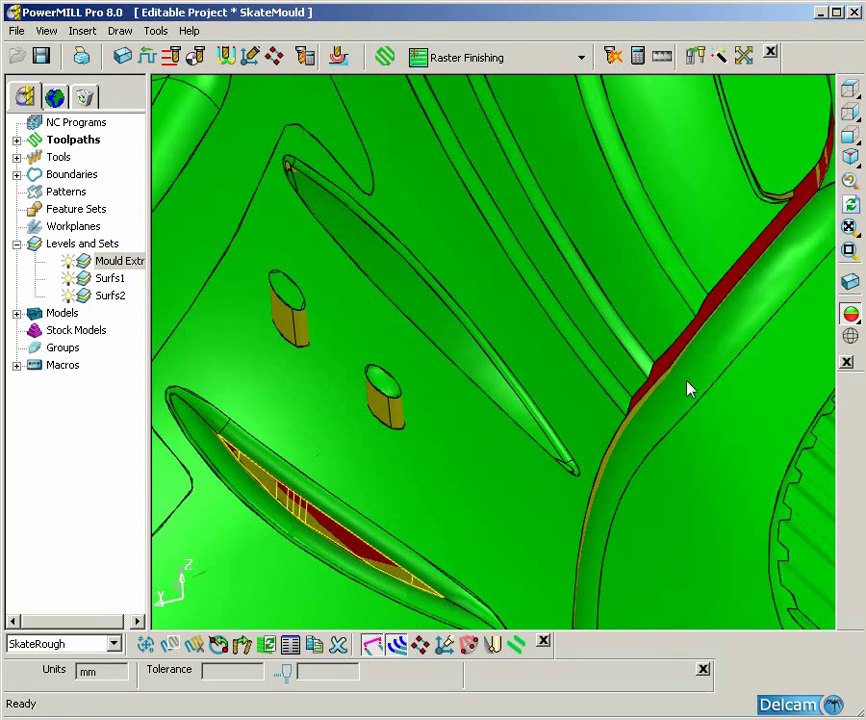
pyautogui.moveTo(688, 389); pyautogui.dragTo(653, 472, button='middle')
pyautogui.scroll(-2, 653, 470)
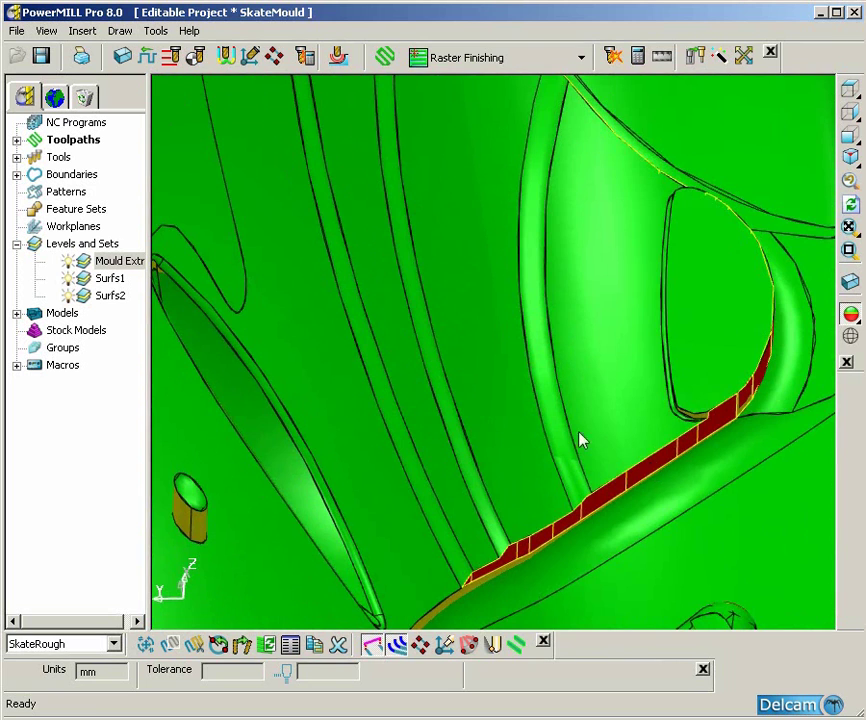
pyautogui.scroll(-5, 572, 447)
pyautogui.scroll(-2, 575, 449)
pyautogui.scroll(-5, 624, 431)
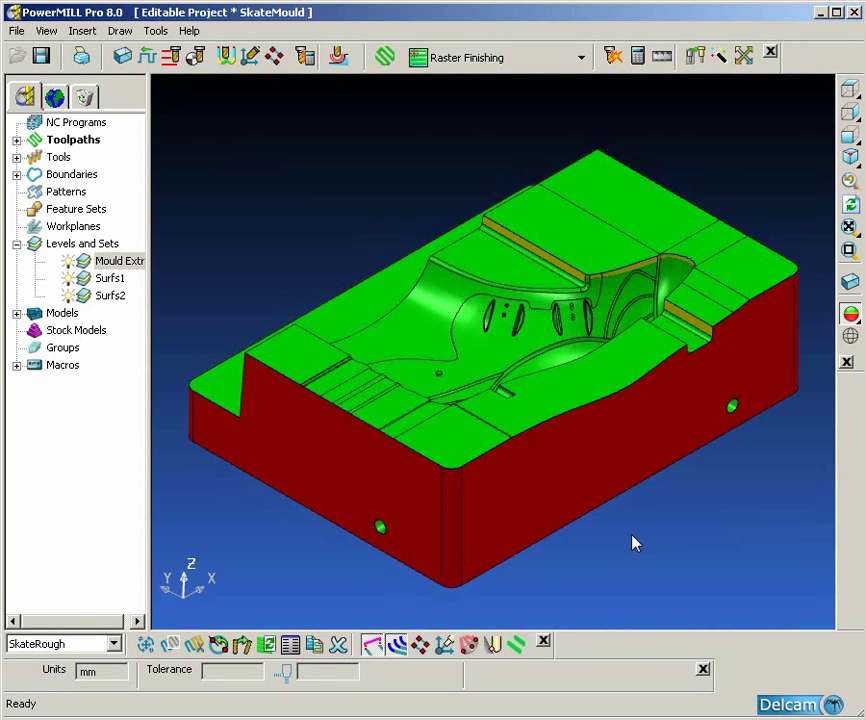
# Hide the Mould Extr level, open all remaining surfaces for surface modelling and clear the selection.
pyautogui.click(67, 261)
pyautogui.moveTo(215, 267); pyautogui.dragTo(424, 236, button='middle')
pyautogui.moveTo(240, 137); pyautogui.dragTo(510, 330)
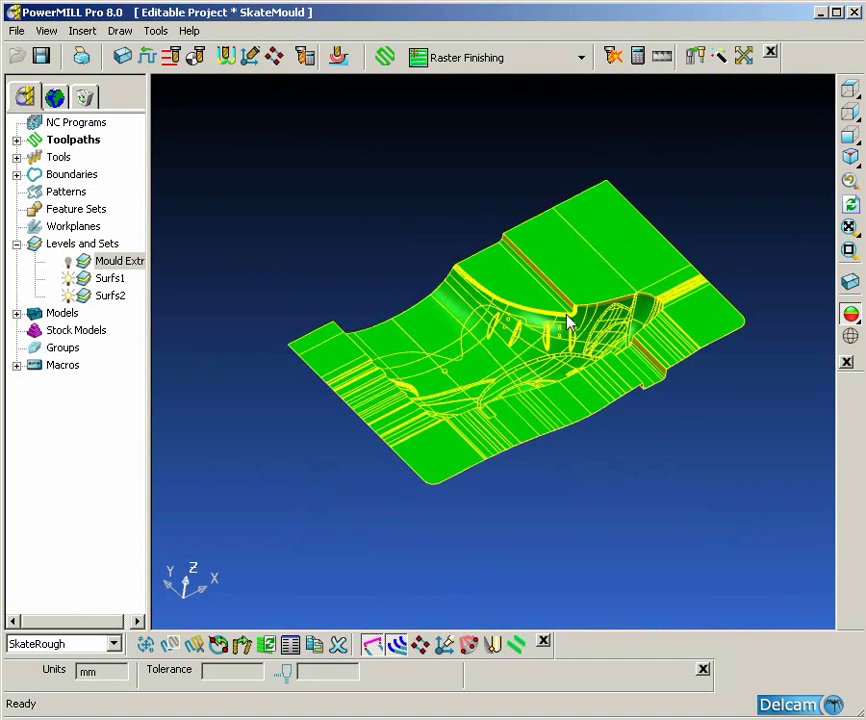
pyautogui.rightClick(470, 468)
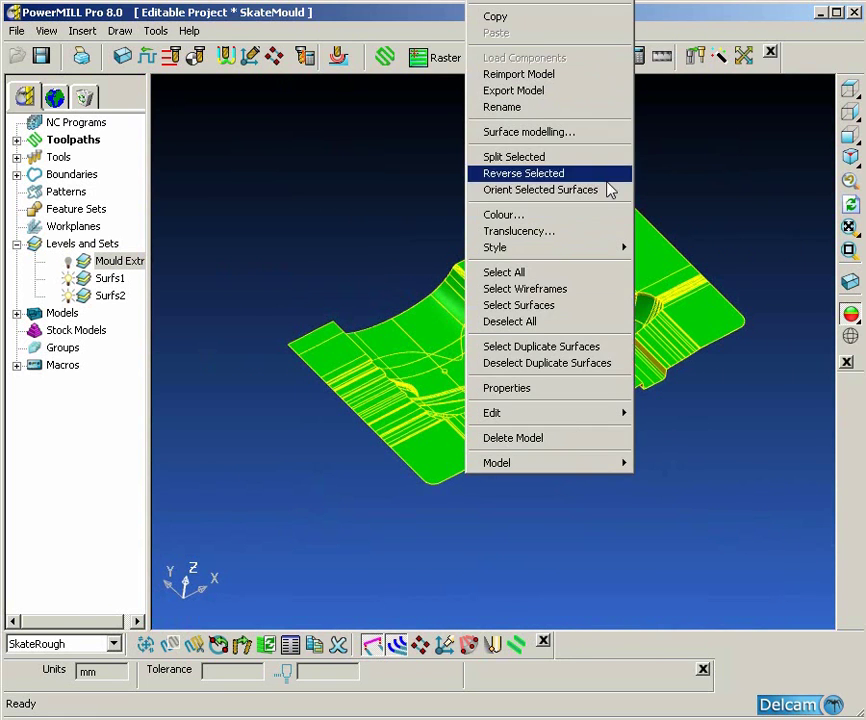
pyautogui.click(577, 136)
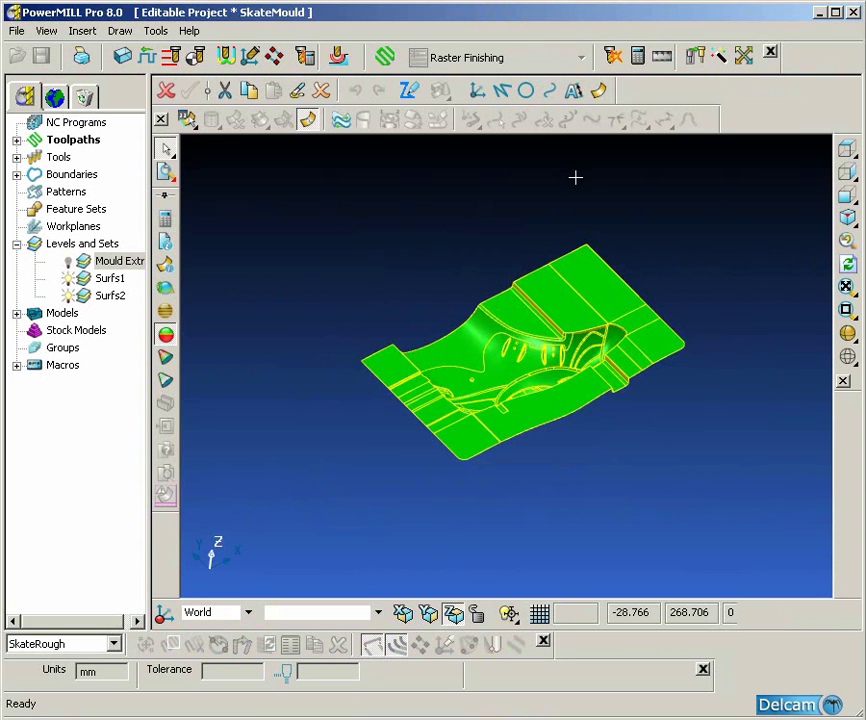
pyautogui.click(598, 501)
# Measure the draft angle of the slot pocket's inner wall with the surface inspector.
pyautogui.moveTo(598, 501); pyautogui.dragTo(679, 423, button='middle')
pyautogui.keyDown('ctrl'); pyautogui.keyDown('shift'); pyautogui.moveTo(506, 308); pyautogui.dragTo(605, 457, button='middle'); pyautogui.keyUp('shift'); pyautogui.keyUp('ctrl')
pyautogui.keyDown('shift'); pyautogui.moveTo(605, 457); pyautogui.dragTo(617, 338, button='middle'); pyautogui.keyUp('shift')
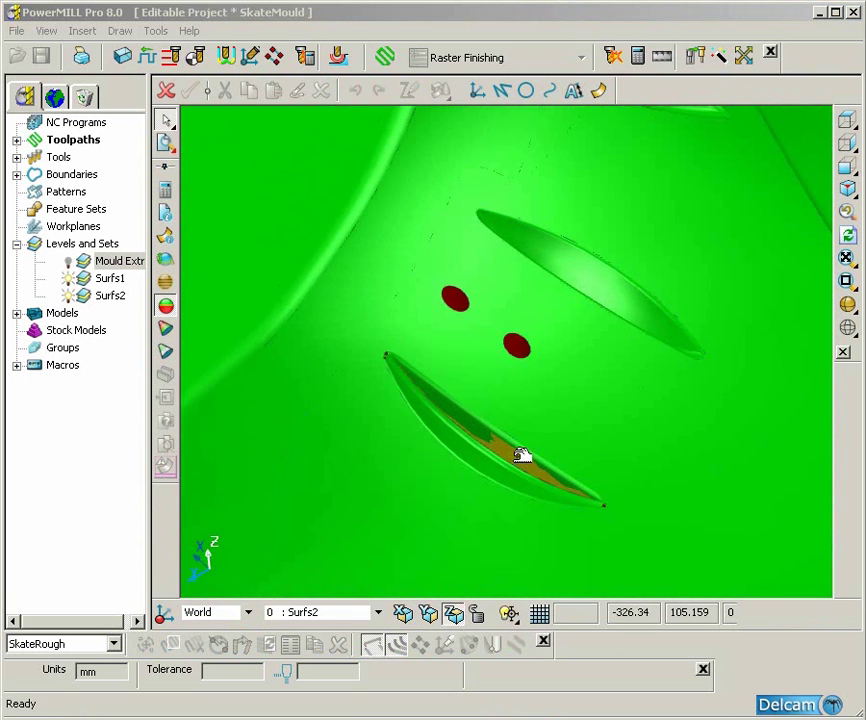
pyautogui.scroll(4, 510, 470)
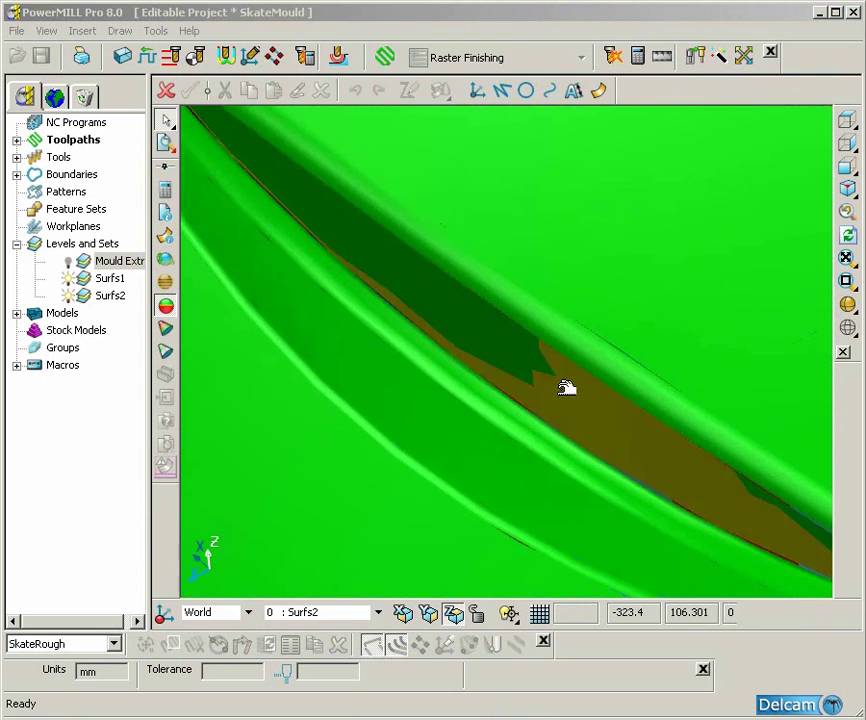
pyautogui.click(564, 396)
pyautogui.click(165, 263)
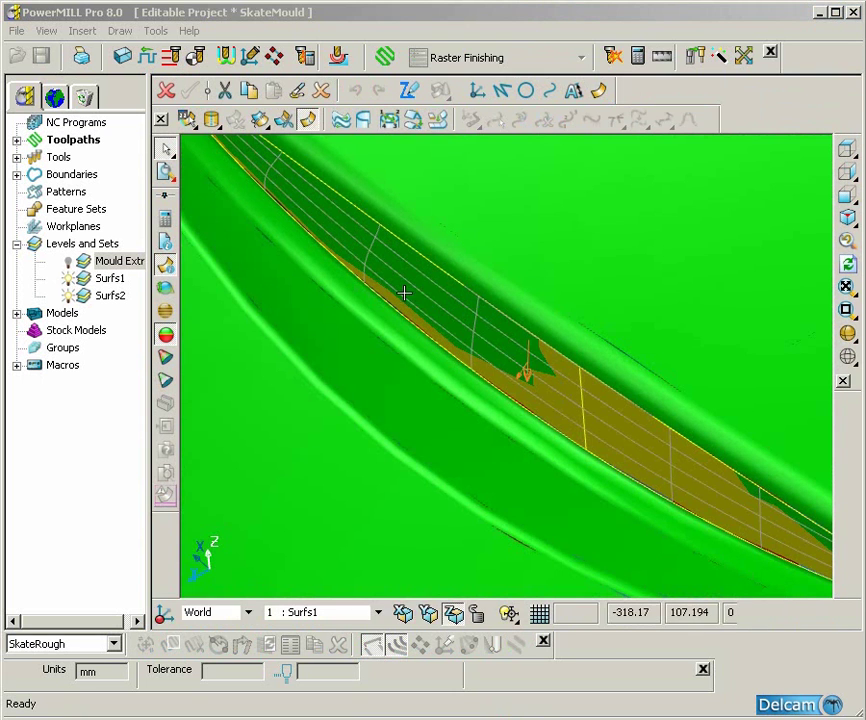
pyautogui.moveTo(404, 292); pyautogui.dragTo(452, 305)
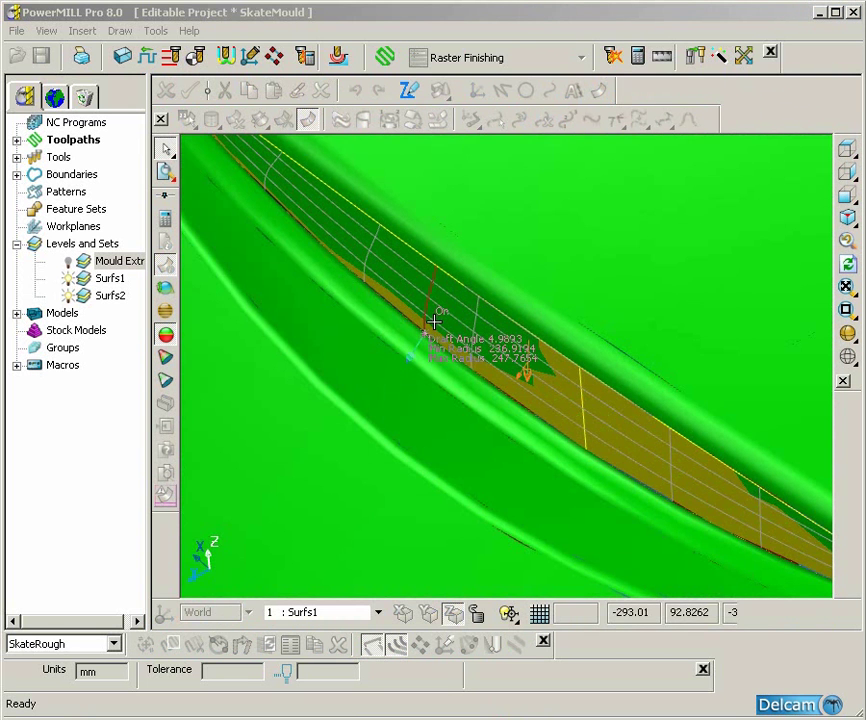
pyautogui.moveTo(434, 321); pyautogui.dragTo(433, 322)
pyautogui.scroll(-2, 429, 308)
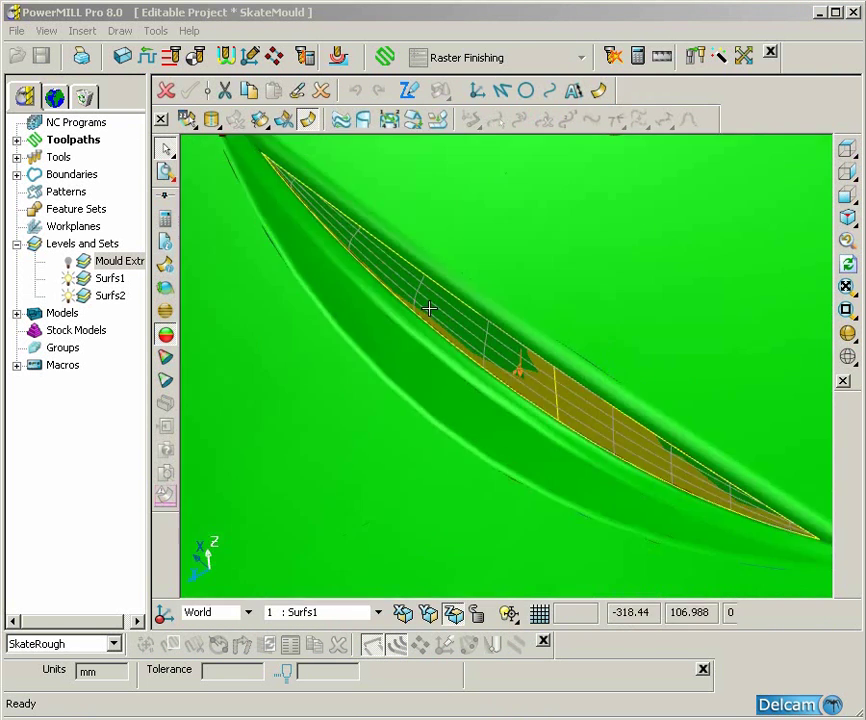
# Inspect the radius of the fillet around the slot pocket and delete that fillet.
pyautogui.scroll(-3, 429, 308)
pyautogui.keyDown('shift'); pyautogui.moveTo(509, 253); pyautogui.dragTo(443, 423, button='middle'); pyautogui.keyUp('shift')
pyautogui.moveTo(630, 180)
pyautogui.keyDown('shift'); pyautogui.mouseDown(button='middle')
pyautogui.moveTo(497, 392)
pyautogui.moveTo(515, 460)
pyautogui.mouseUp(button='middle'); pyautogui.keyUp('shift')
pyautogui.scroll(4, 395, 372)
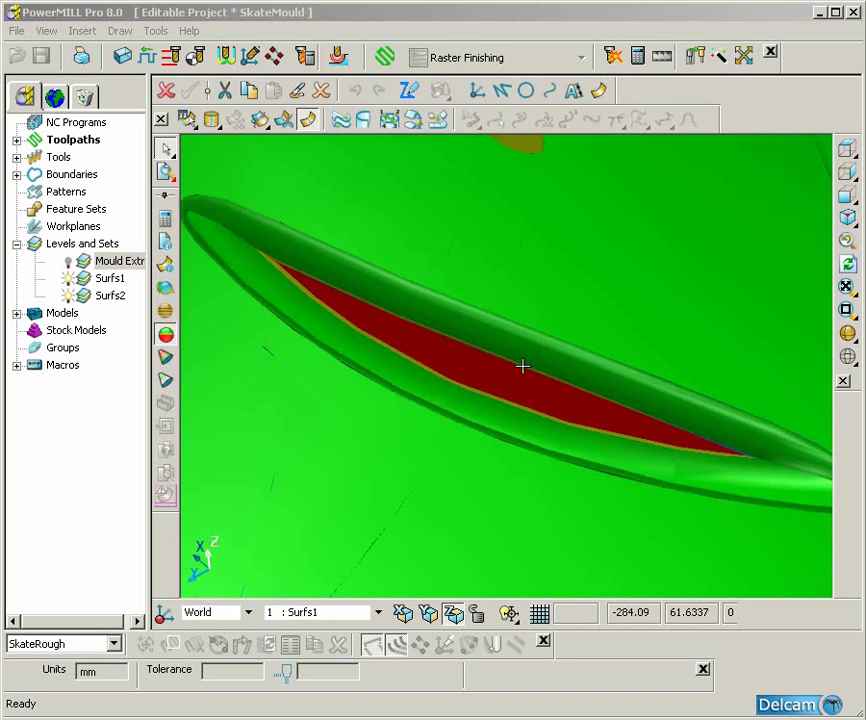
pyautogui.click(524, 336)
pyautogui.scroll(3, 526, 395)
pyautogui.moveTo(513, 401); pyautogui.dragTo(485, 367, button='middle')
pyautogui.click(166, 263)
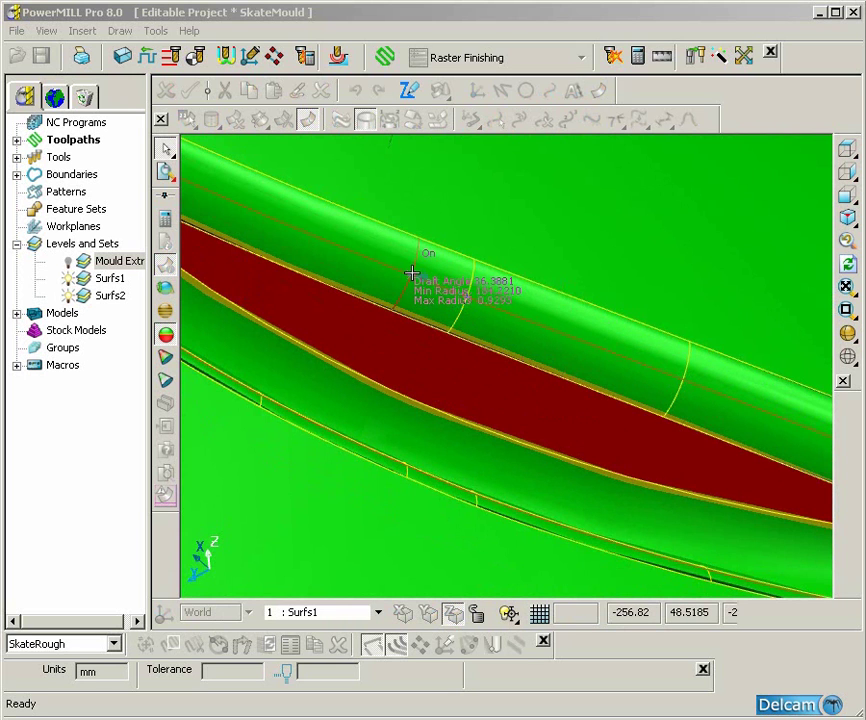
pyautogui.moveTo(412, 273); pyautogui.dragTo(417, 271)
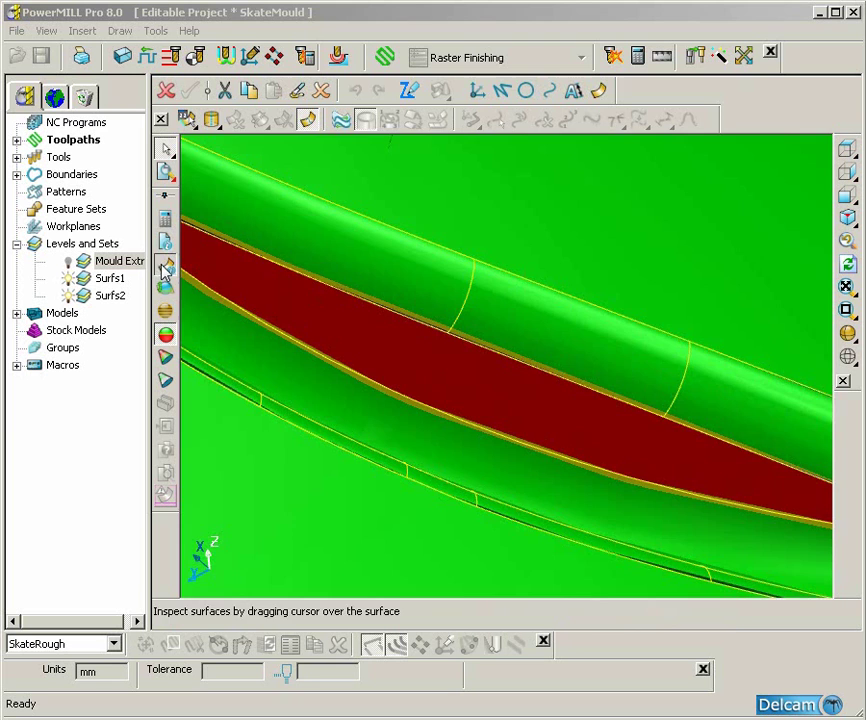
pyautogui.scroll(-5, 360, 280)
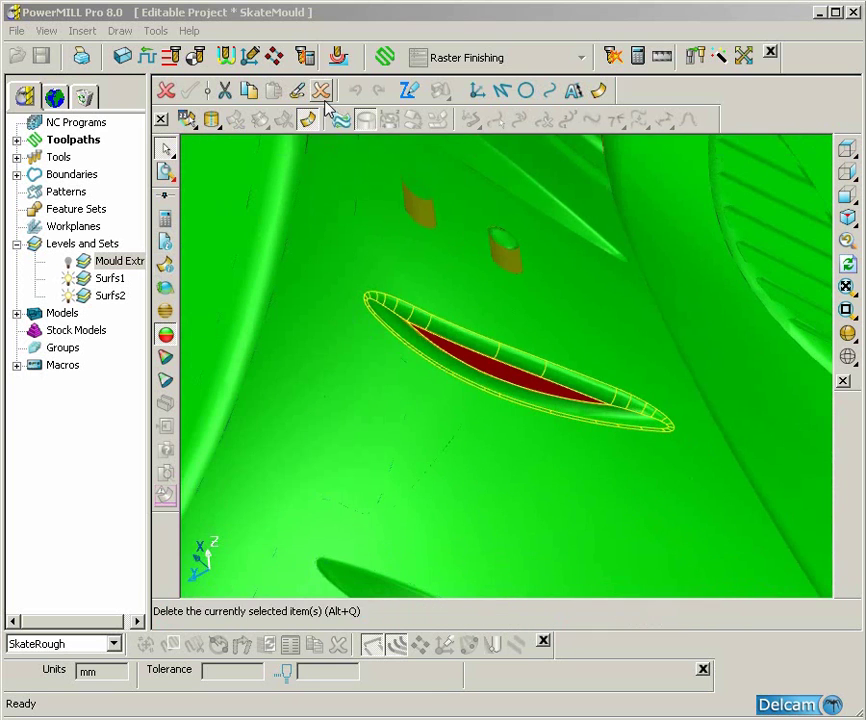
pyautogui.click(320, 90)
# Switch from draft shading to plain shading around the gap left by the deleted fillet.
pyautogui.moveTo(518, 269); pyautogui.dragTo(650, 345, button='middle')
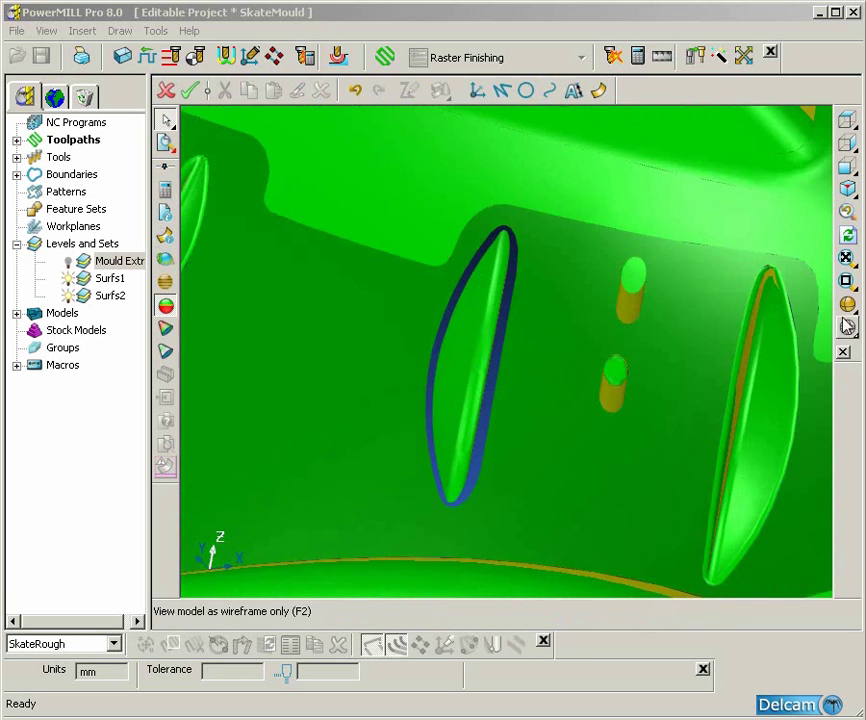
pyautogui.moveTo(848, 306)
pyautogui.click(769, 307)
pyautogui.scroll(3, 507, 353)
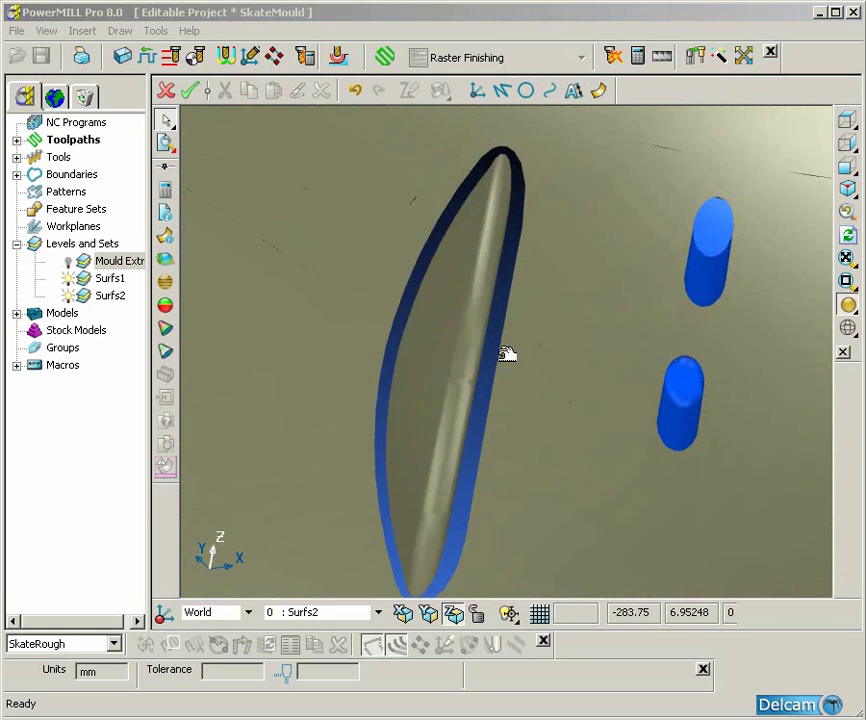
# Delete the trim boundary of the slot pocket's inner surface in surface trim region editing.
pyautogui.click(466, 376)
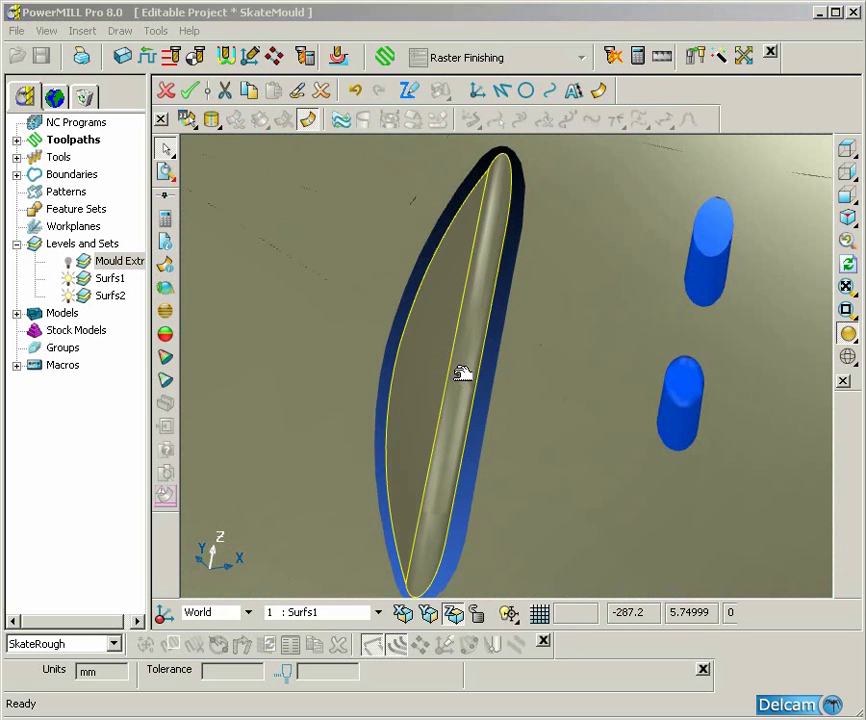
pyautogui.rightClick(462, 374)
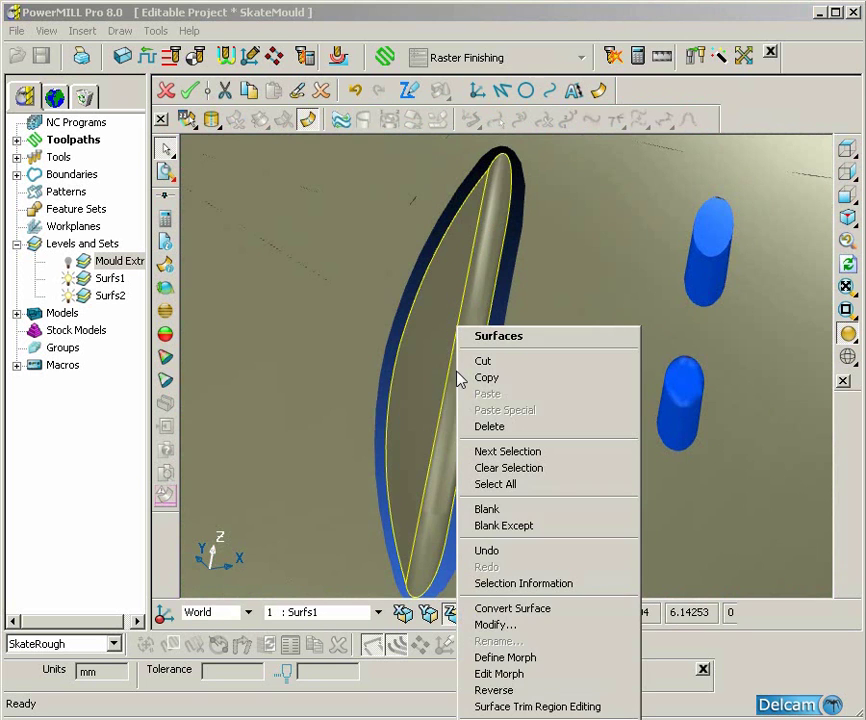
pyautogui.click(533, 704)
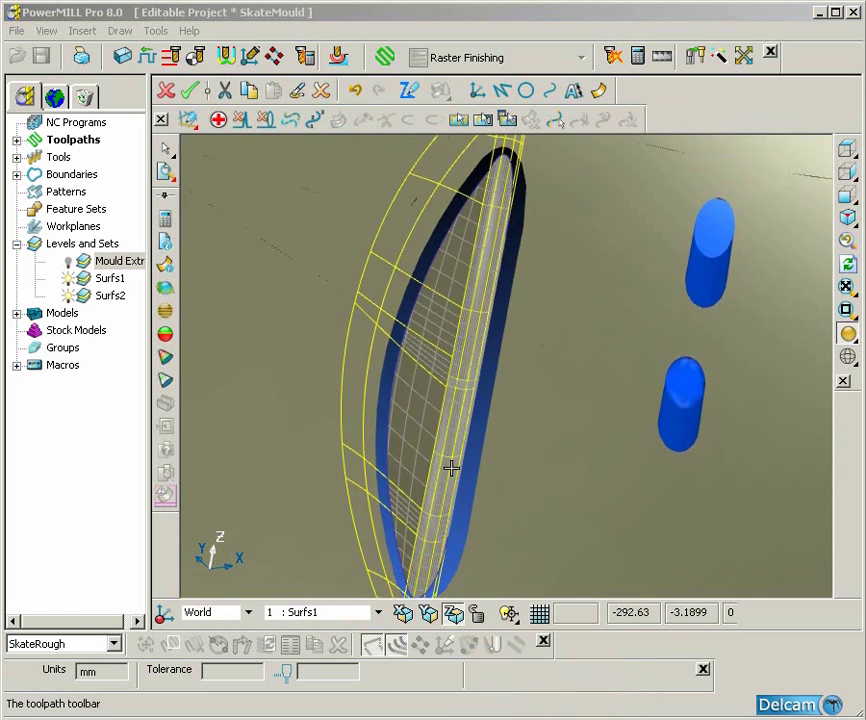
pyautogui.keyDown('shift'); pyautogui.moveTo(447, 447); pyautogui.dragTo(464, 476, button='middle'); pyautogui.keyUp('shift')
pyautogui.scroll(-4, 464, 476)
pyautogui.click(460, 122)
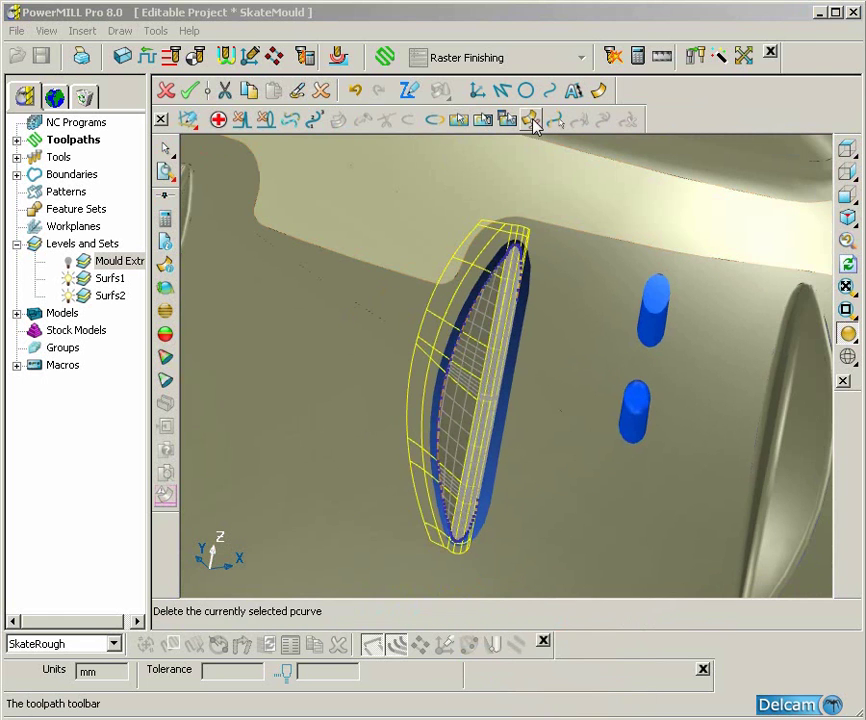
pyautogui.click(531, 120)
pyautogui.scroll(-1, 469, 283)
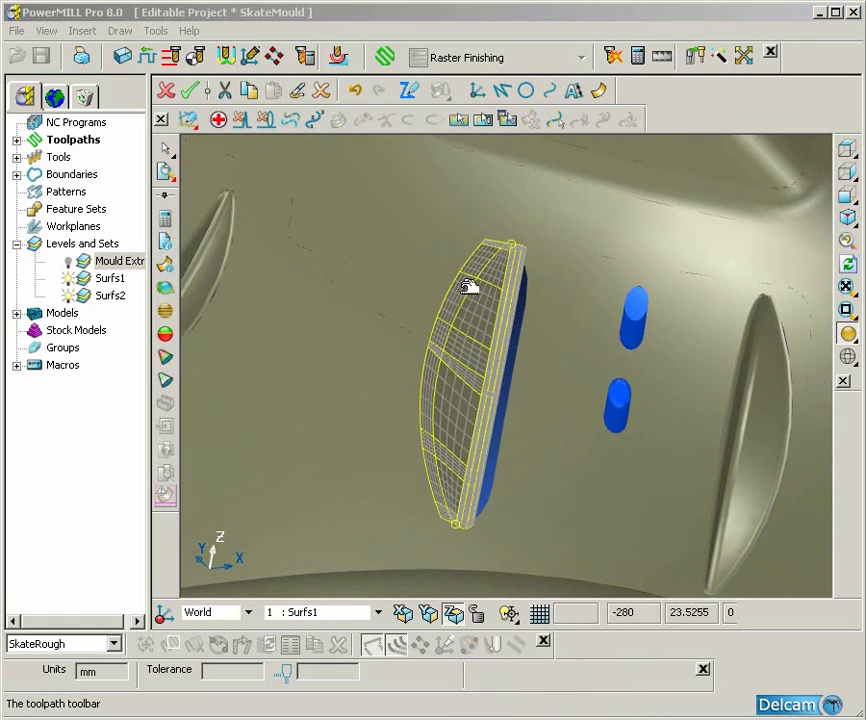
# Delete the slot's trim boundary from the main cavity surface and close trim region editing.
pyautogui.click(525, 404)
pyautogui.click(528, 408)
pyautogui.scroll(4, 534, 416)
pyautogui.scroll(2, 532, 400)
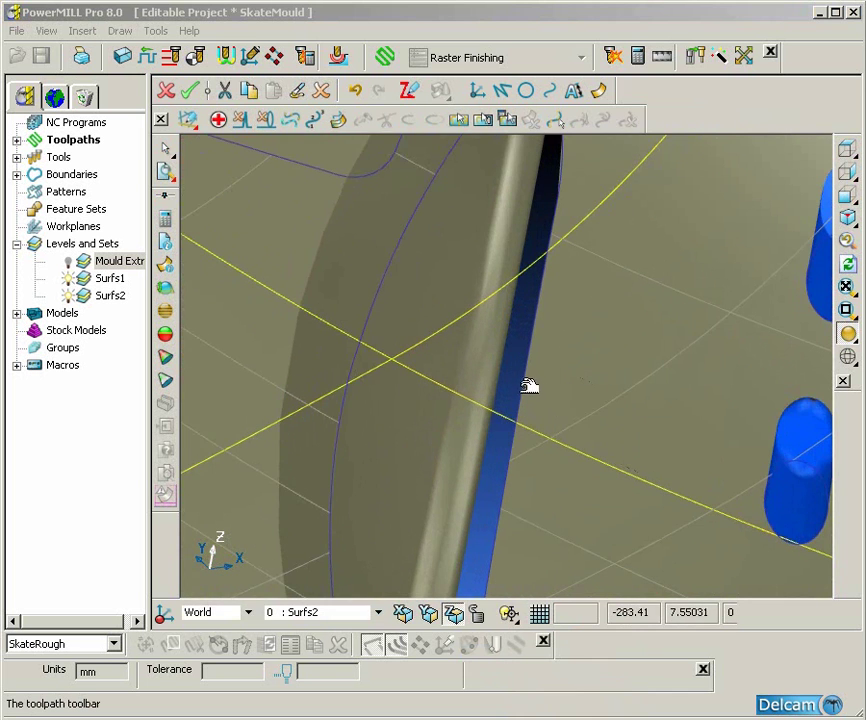
pyautogui.click(547, 400)
pyautogui.scroll(-4, 547, 397)
pyautogui.click(531, 120)
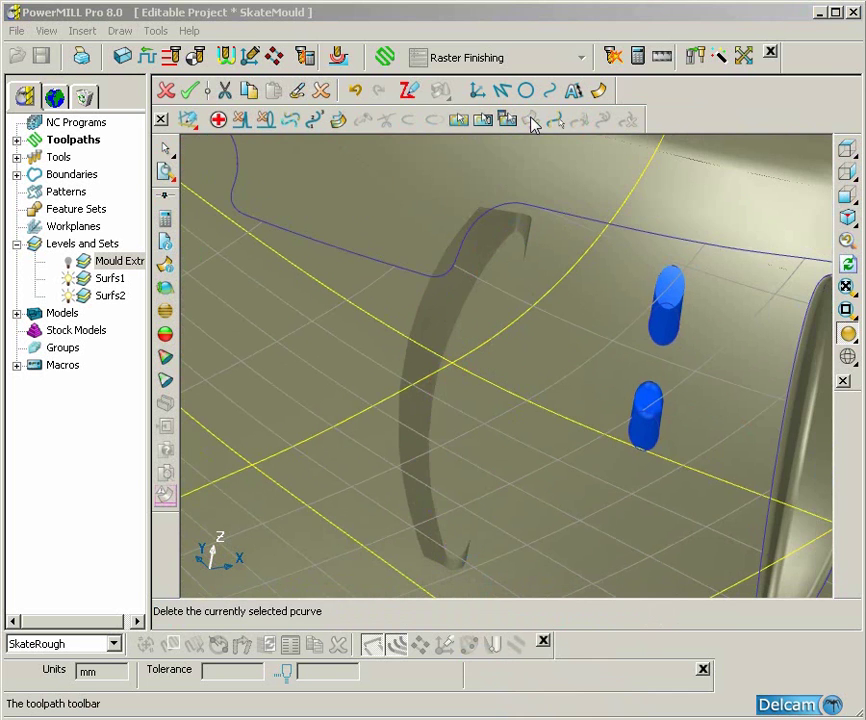
pyautogui.click(161, 120)
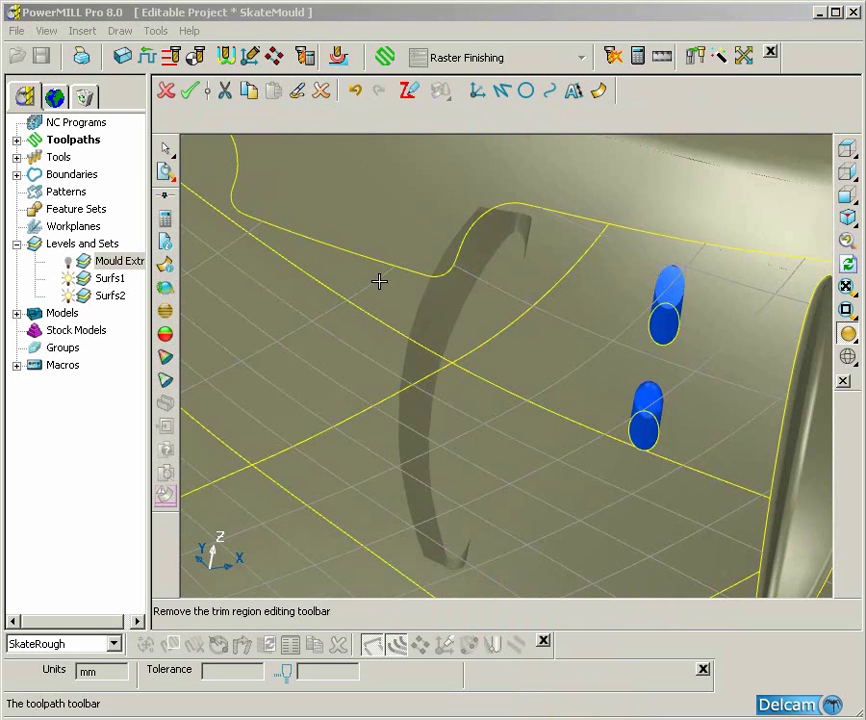
# Isolate the main cavity surface and the slot pocket surfaces by blanking everything else.
pyautogui.scroll(-5, 379, 281)
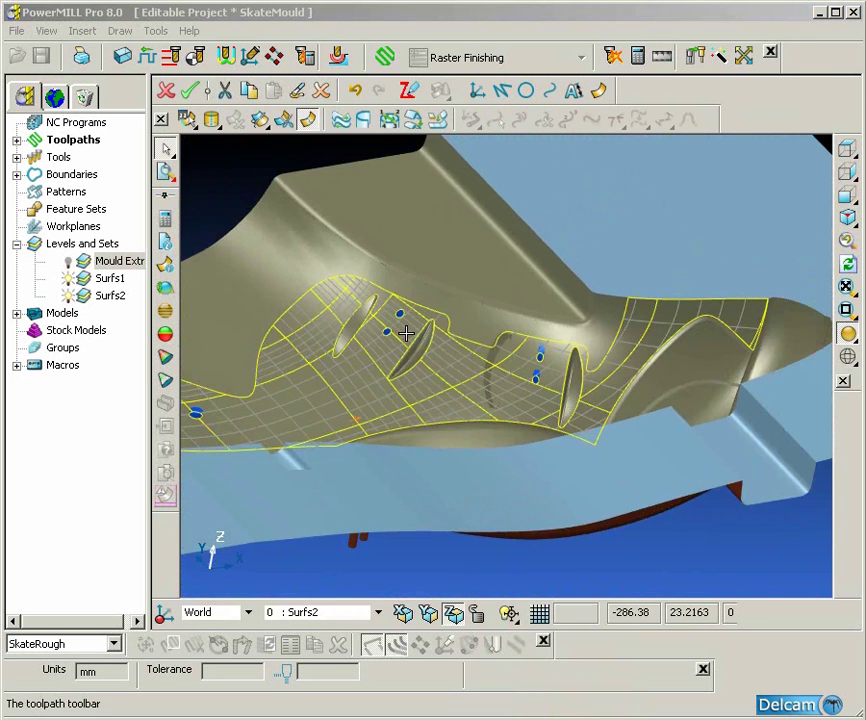
pyautogui.click(597, 566)
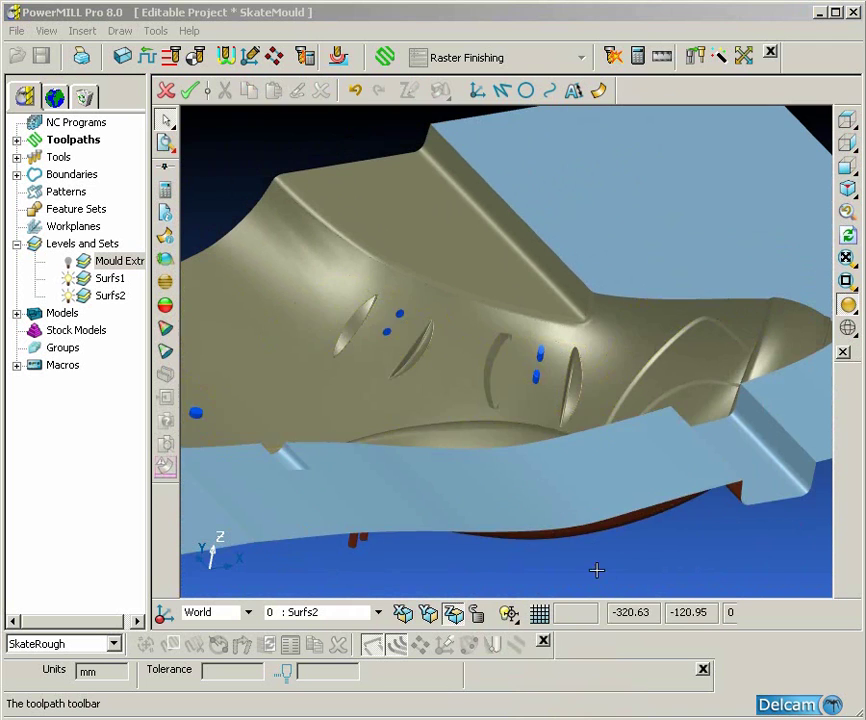
pyautogui.click(510, 387)
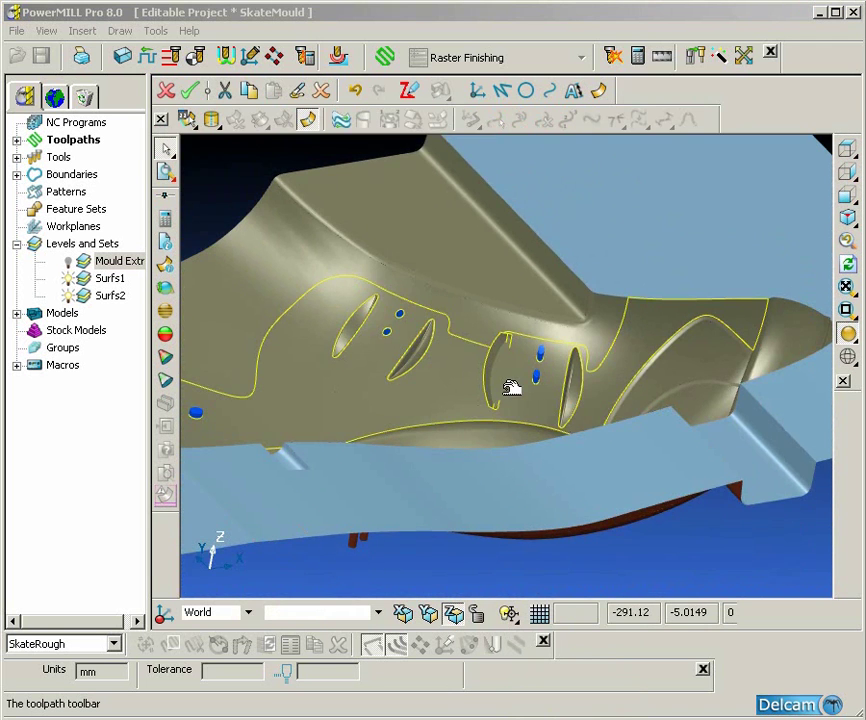
pyautogui.hotkey('ctrl', 'k')
pyautogui.click(522, 441)
pyautogui.moveTo(443, 501)
pyautogui.mouseDown(button='middle')
pyautogui.moveTo(508, 108)
pyautogui.moveTo(448, 291)
pyautogui.moveTo(607, 481)
pyautogui.moveTo(612, 525)
pyautogui.mouseUp(button='middle')
pyautogui.moveTo(435, 321)
pyautogui.keyDown('ctrl'); pyautogui.keyDown('shift'); pyautogui.mouseDown(button='middle')
pyautogui.moveTo(466, 344)
pyautogui.moveTo(595, 395)
pyautogui.mouseUp(button='middle'); pyautogui.keyUp('shift'); pyautogui.keyUp('ctrl')
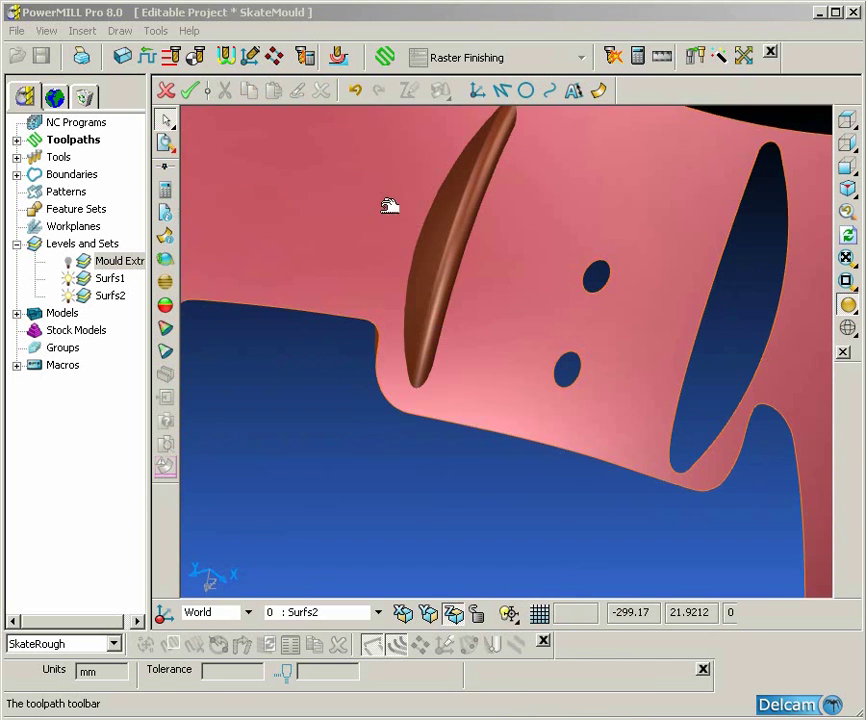
# Reverse the orientation of the isolated cavity and slot pocket surfaces, and clear the selection.
pyautogui.click(520, 292)
pyautogui.click(458, 253)
pyautogui.rightClick(455, 258)
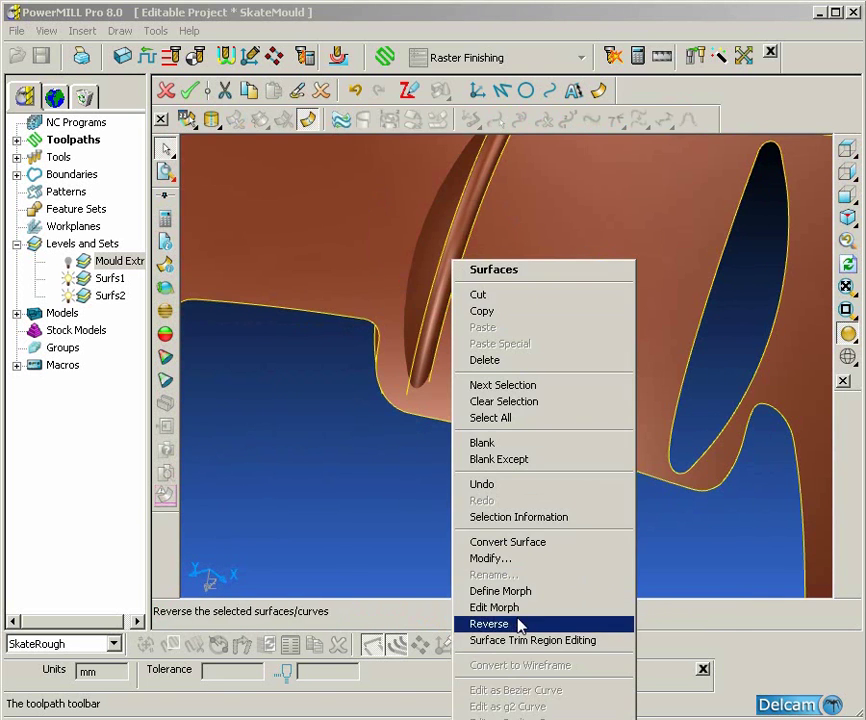
pyautogui.click(487, 623)
pyautogui.keyDown('shift'); pyautogui.moveTo(454, 485); pyautogui.dragTo(466, 510, button='middle'); pyautogui.keyUp('shift')
pyautogui.click(466, 510)
# Create a draft surface from the slot pocket's narrow rounded surface, projected onto the main cavity surface with a 5 degree angle normal to the principal plane.
pyautogui.moveTo(360, 405); pyautogui.dragTo(381, 319, button='middle')
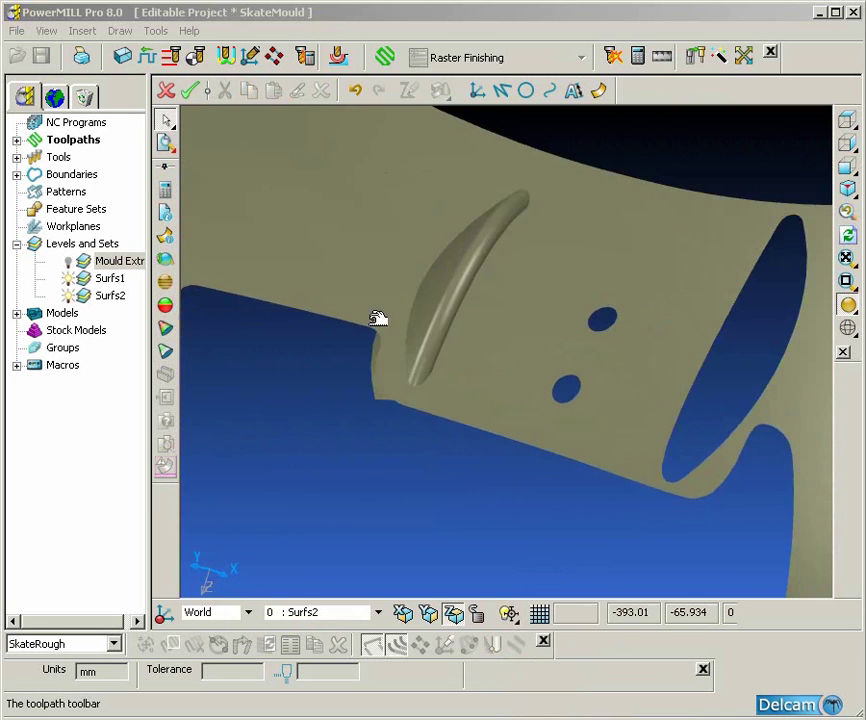
pyautogui.click(455, 298)
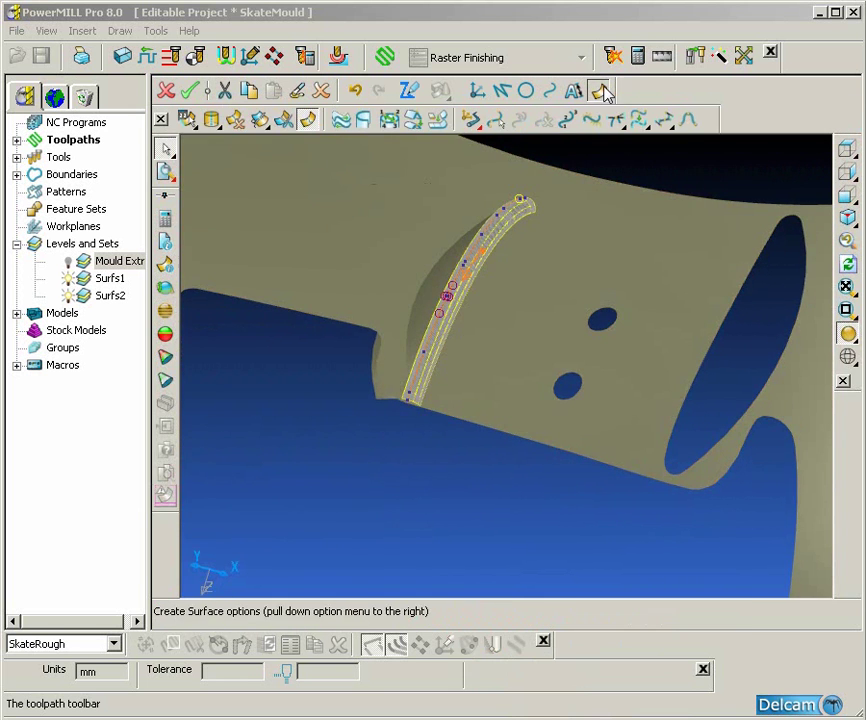
pyautogui.click(599, 91)
pyautogui.click(165, 258)
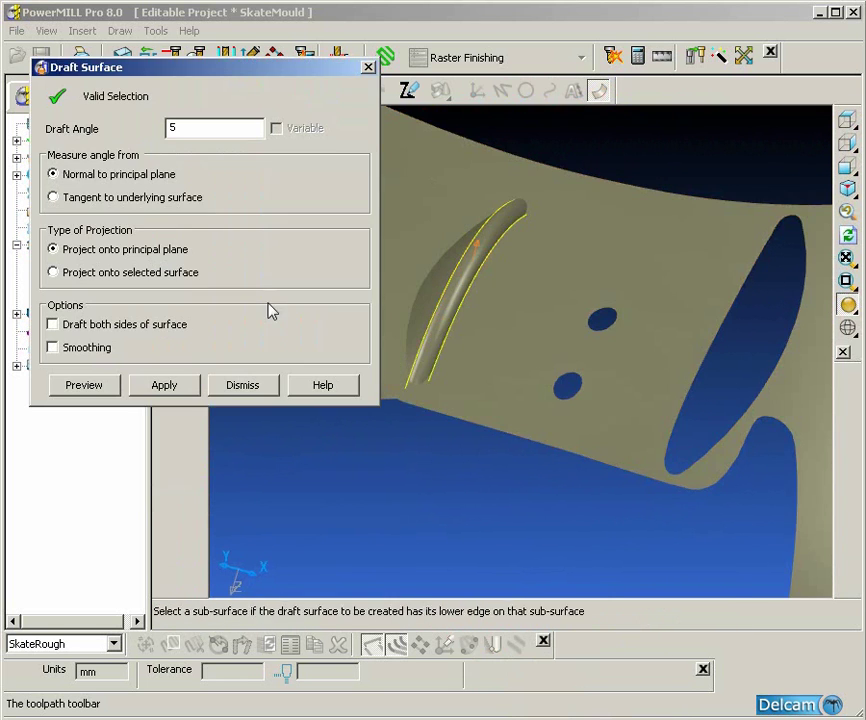
pyautogui.scroll(3, 430, 334)
pyautogui.moveTo(432, 334); pyautogui.dragTo(549, 316, button='middle')
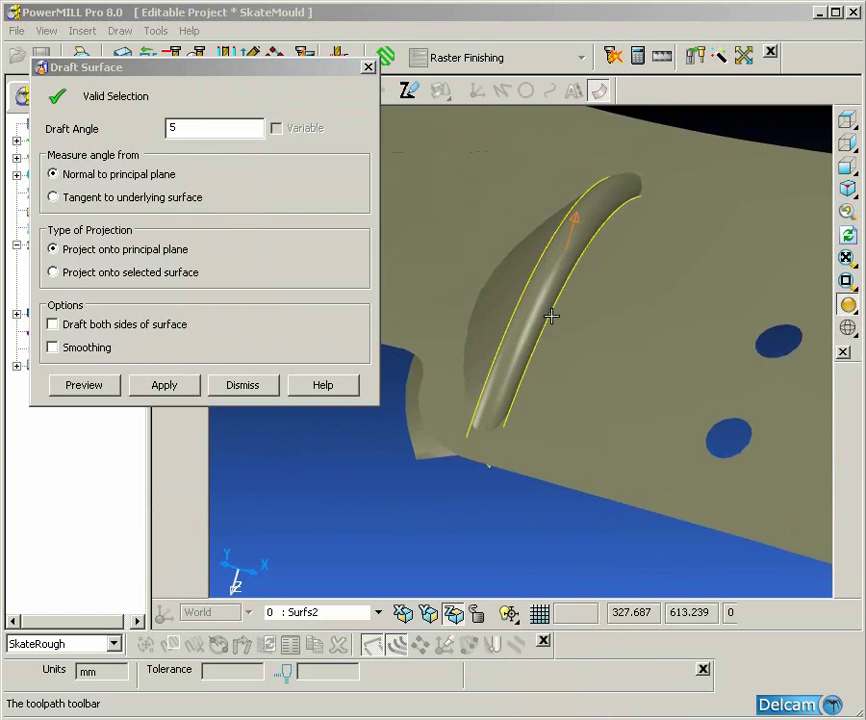
pyautogui.click(581, 216)
pyautogui.click(566, 460)
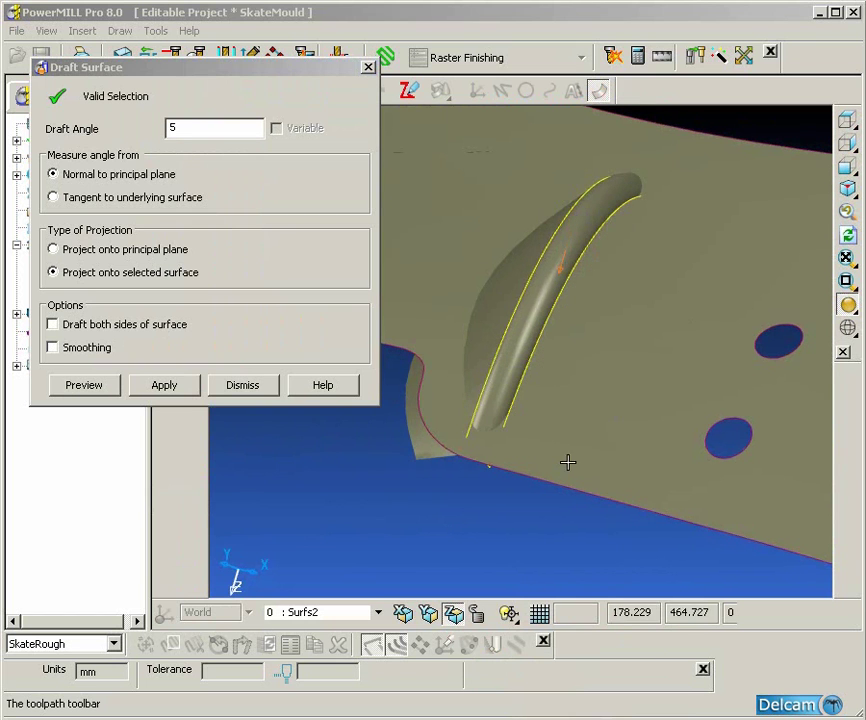
pyautogui.doubleClick(209, 131)
pyautogui.click(97, 387)
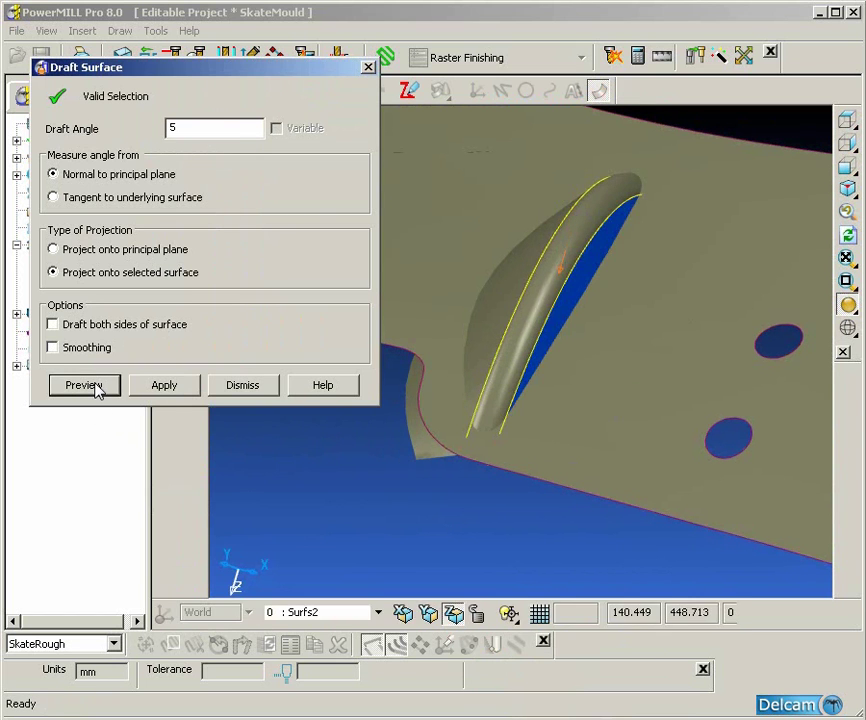
pyautogui.click(162, 387)
pyautogui.click(244, 386)
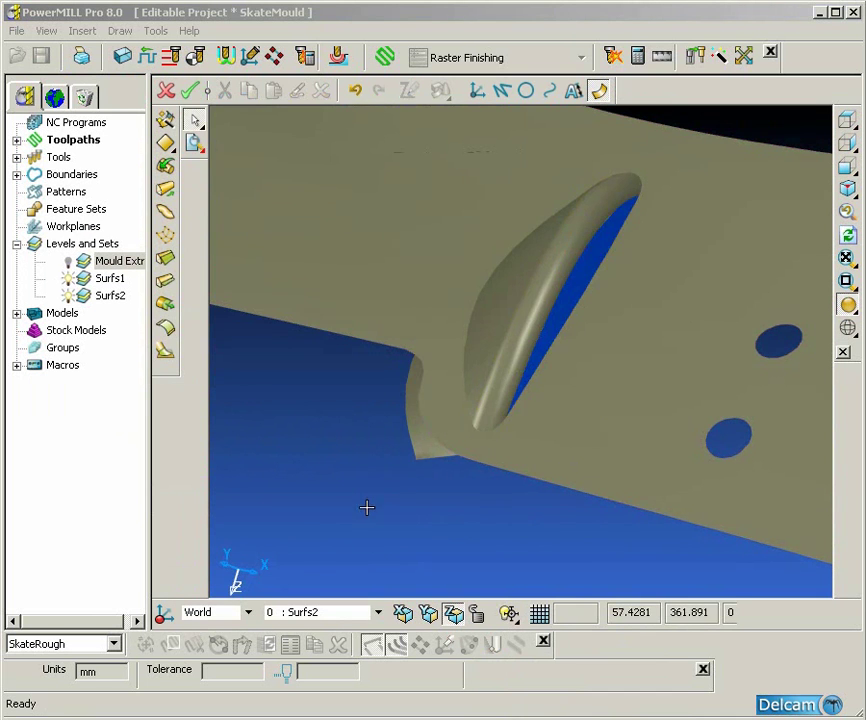
# Reverse the cavity, slot pocket and draft surfaces together, and clear the selection.
pyautogui.moveTo(426, 520); pyautogui.dragTo(458, 522, button='middle')
pyautogui.click(574, 360)
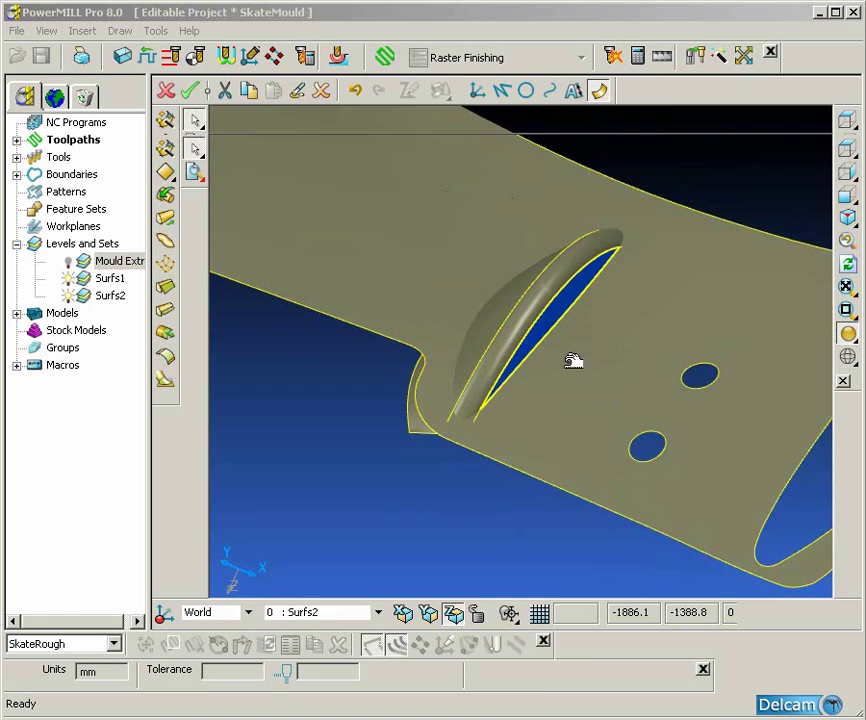
pyautogui.rightClick(523, 336)
pyautogui.click(553, 689)
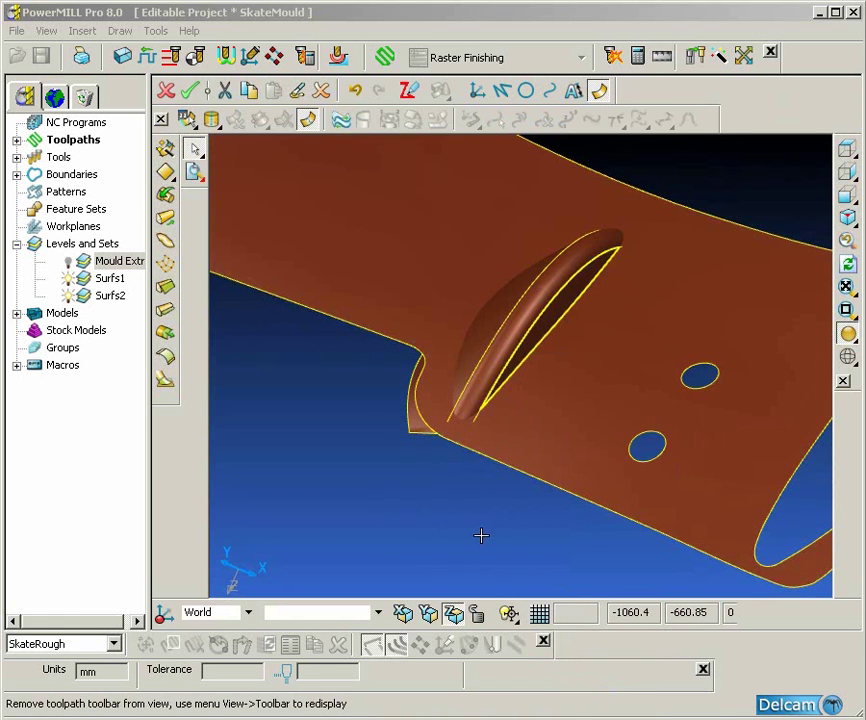
pyautogui.click(470, 532)
# Set up a convex, trimmed fillet of radius 1 with roll corners, using the slot pocket and draft surfaces as the primary selection.
pyautogui.click(450, 238)
pyautogui.keyDown('shift'); pyautogui.click(520, 312); pyautogui.keyUp('shift')
pyautogui.keyDown('ctrl'); pyautogui.moveTo(545, 532); pyautogui.dragTo(624, 468); pyautogui.keyUp('ctrl')
pyautogui.scroll(-1, 527, 464)
pyautogui.moveTo(527, 464)
pyautogui.mouseDown(button='middle')
pyautogui.moveTo(498, 304)
pyautogui.moveTo(468, 300)
pyautogui.moveTo(532, 512)
pyautogui.moveTo(519, 503)
pyautogui.moveTo(584, 474)
pyautogui.moveTo(572, 435)
pyautogui.moveTo(228, 350)
pyautogui.mouseUp(button='middle')
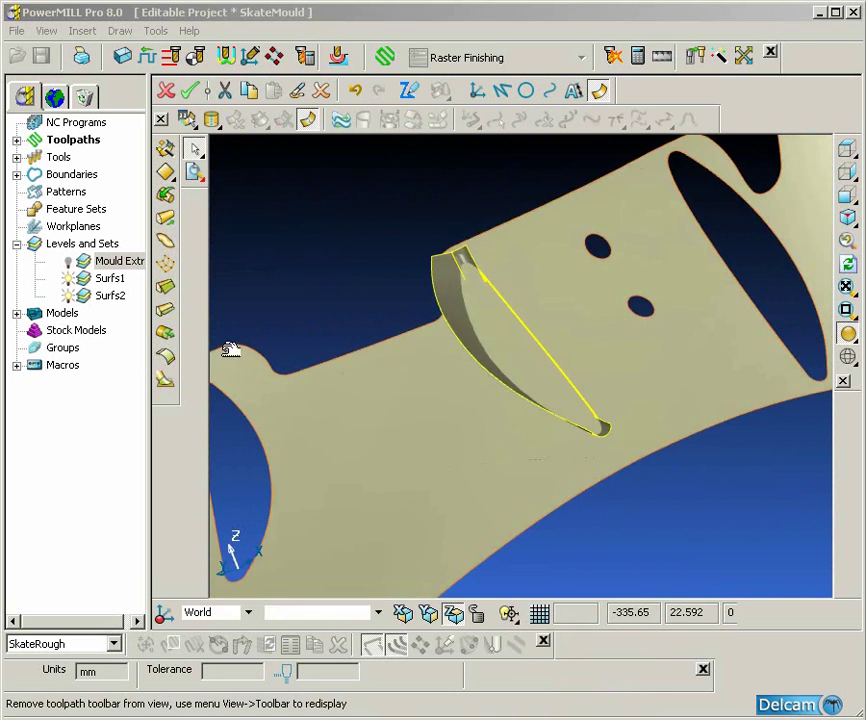
pyautogui.click(166, 357)
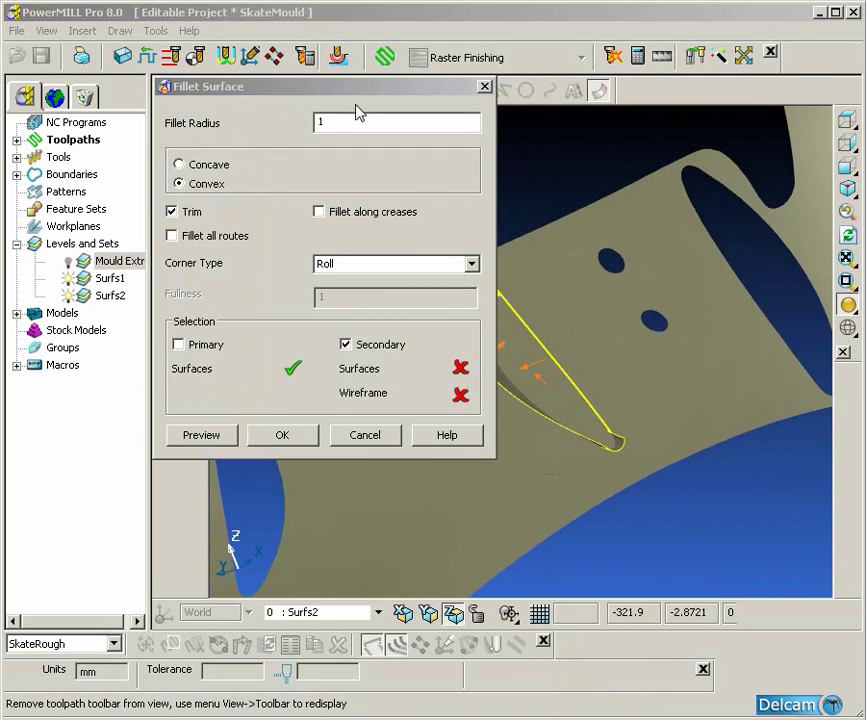
pyautogui.moveTo(366, 90); pyautogui.dragTo(253, 127)
pyautogui.doubleClick(240, 149)
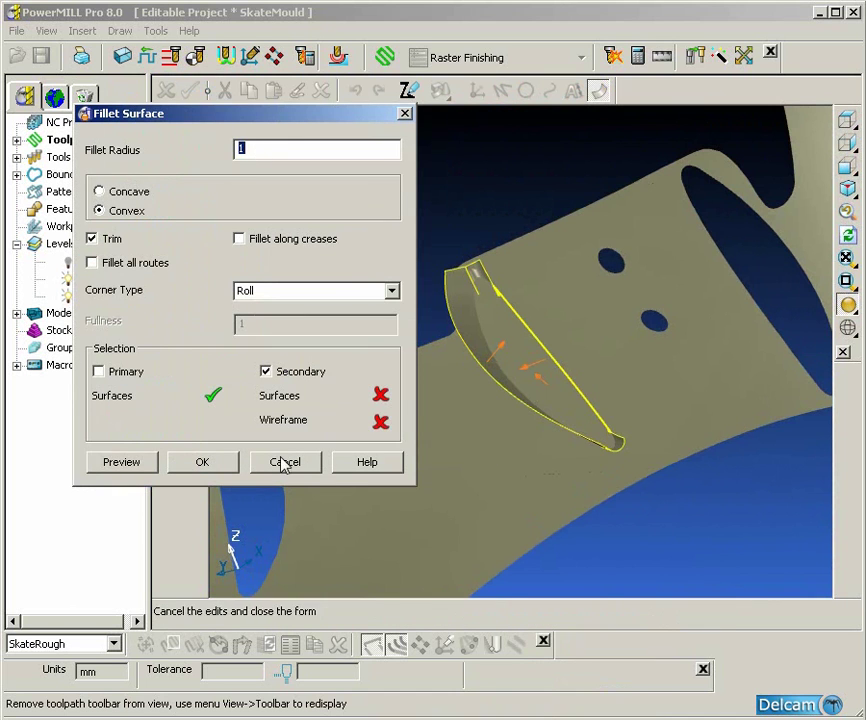
pyautogui.click(122, 463)
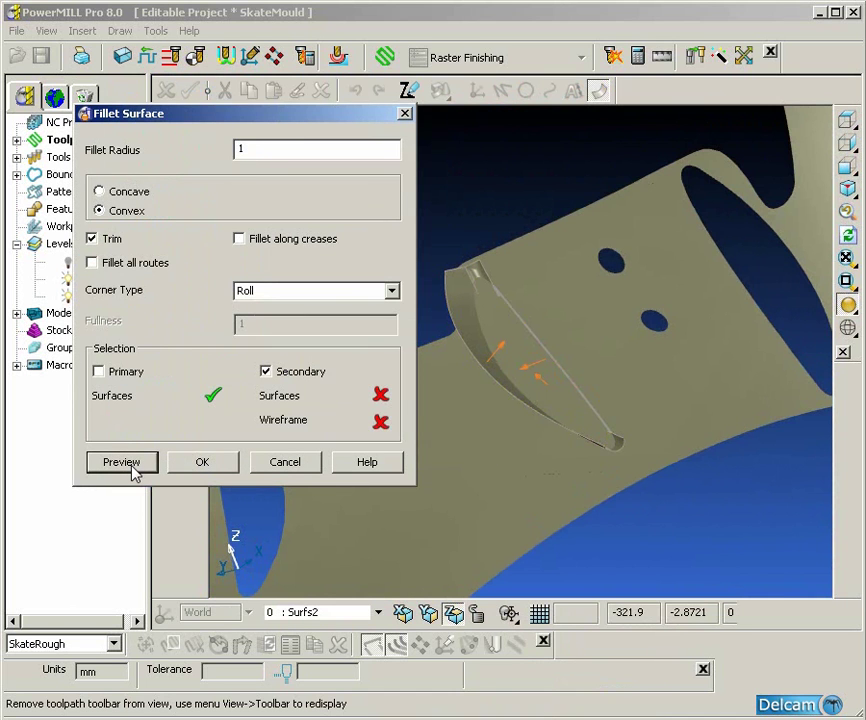
# Pick the main cavity surface as the fillet's secondary surface, preview the fillet and create it along the proposed route.
pyautogui.click(410, 541)
pyautogui.keyDown('shift'); pyautogui.moveTo(502, 533); pyautogui.dragTo(548, 517, button='middle'); pyautogui.keyUp('shift')
pyautogui.click(121, 464)
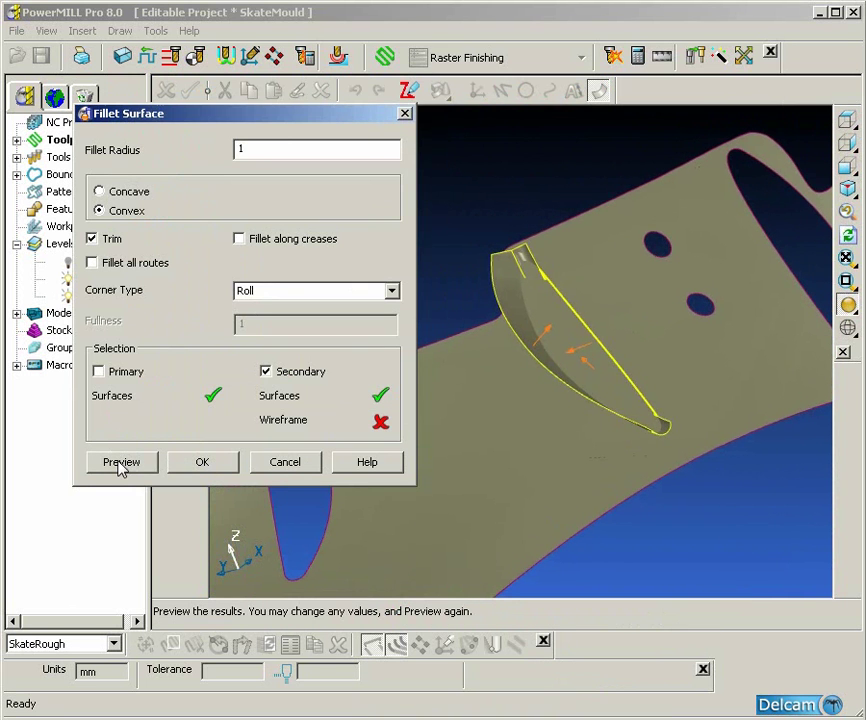
pyautogui.click(197, 464)
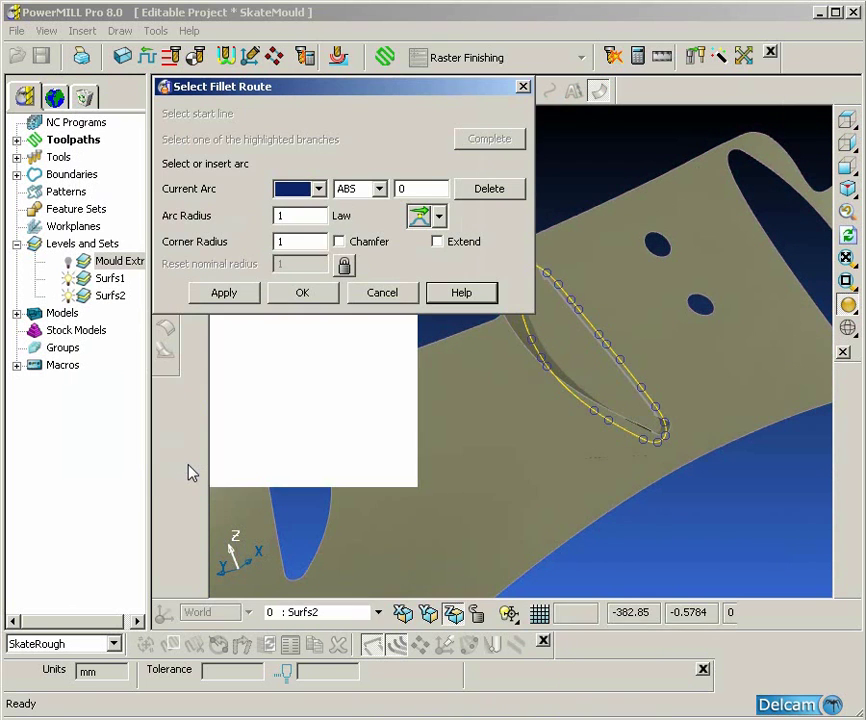
pyautogui.click(302, 295)
# Unblank the rest of the mould and view the repaired slot pocket among its neighbours.
pyautogui.moveTo(345, 286); pyautogui.dragTo(598, 447, button='middle')
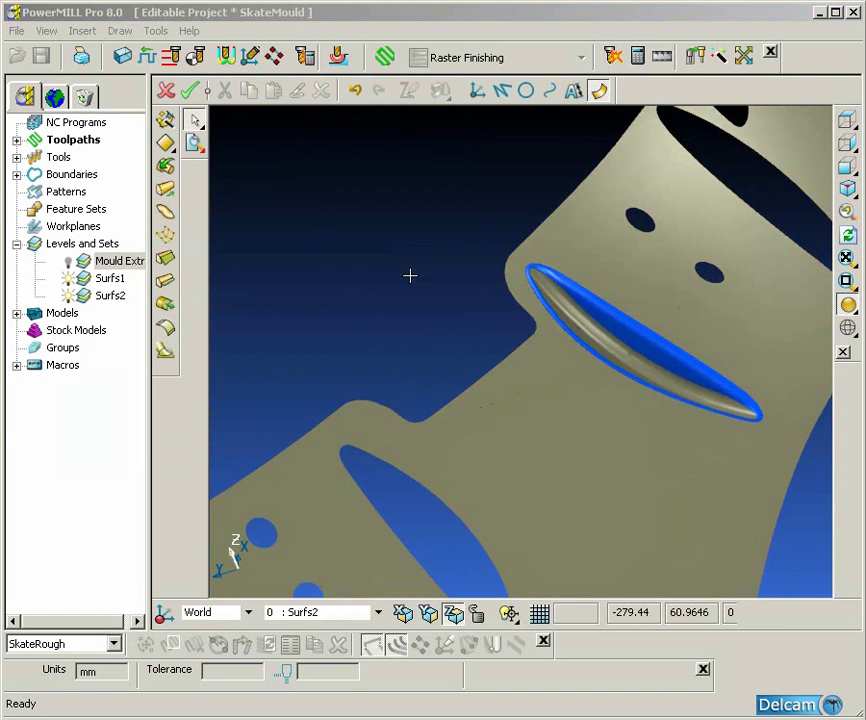
pyautogui.hotkey('ctrl', 'l')
pyautogui.keyDown('ctrl'); pyautogui.moveTo(410, 275); pyautogui.dragTo(570, 515, button='middle'); pyautogui.keyUp('ctrl')
pyautogui.click(271, 292)
pyautogui.keyDown('ctrl'); pyautogui.keyDown('shift'); pyautogui.moveTo(483, 348); pyautogui.dragTo(615, 454, button='middle'); pyautogui.keyUp('shift'); pyautogui.keyUp('ctrl')
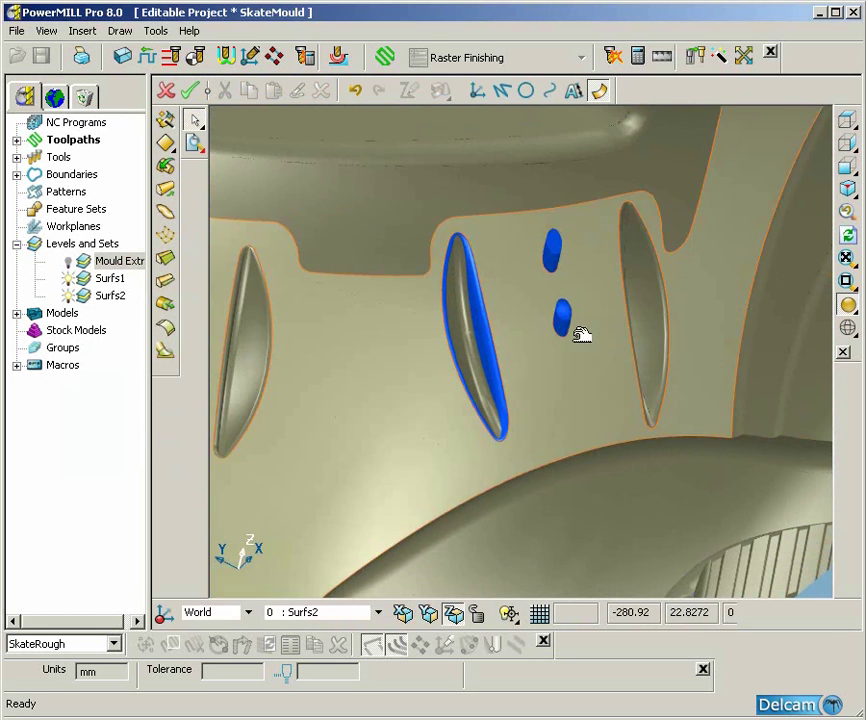
# Check the repaired slot pocket with undercut shading, and return to plain shading.
pyautogui.moveTo(193, 142)
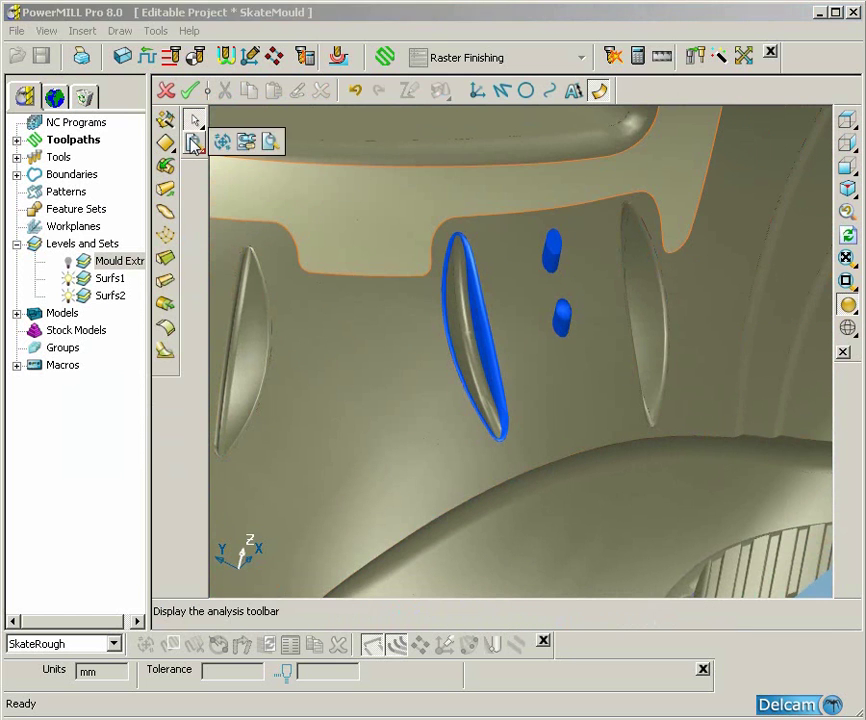
pyautogui.click(270, 142)
pyautogui.click(166, 305)
pyautogui.moveTo(525, 390)
pyautogui.mouseDown(button='middle')
pyautogui.moveTo(518, 406)
pyautogui.moveTo(725, 507)
pyautogui.moveTo(635, 420)
pyautogui.moveTo(483, 354)
pyautogui.moveTo(518, 348)
pyautogui.moveTo(526, 358)
pyautogui.moveTo(532, 346)
pyautogui.moveTo(526, 352)
pyautogui.mouseUp(button='middle')
pyautogui.click(167, 304)
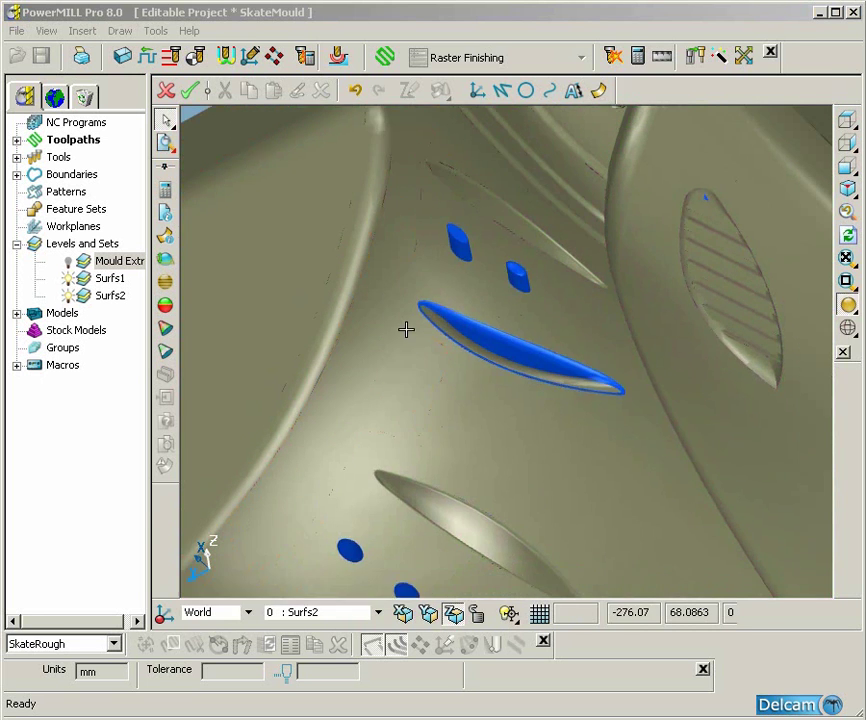
# Copy the style, level and material of the main cavity surface to the blue slot pocket and fillet surfaces.
pyautogui.scroll(-2, 406, 329)
pyautogui.click(526, 412)
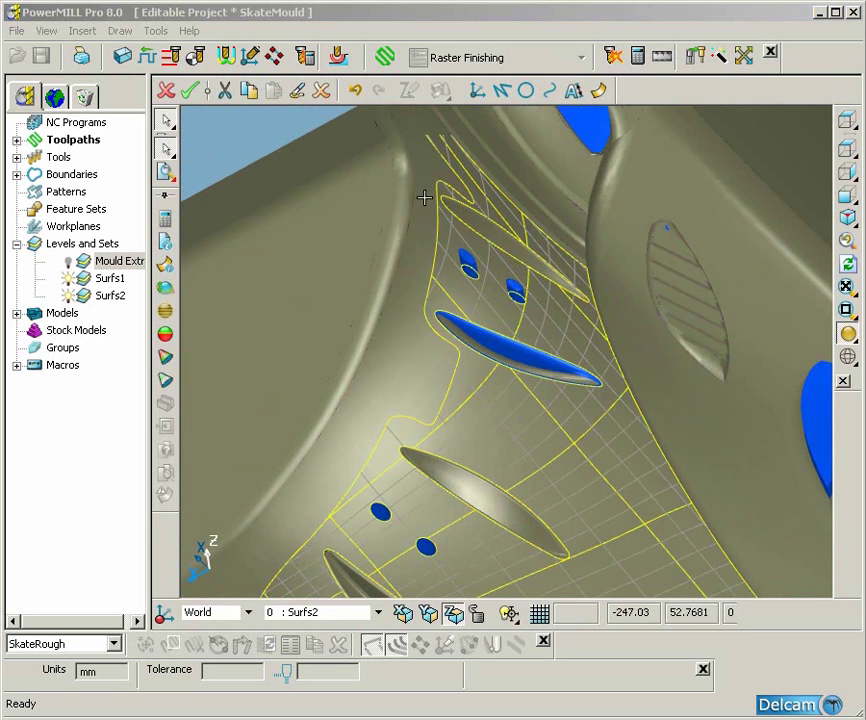
pyautogui.click(297, 92)
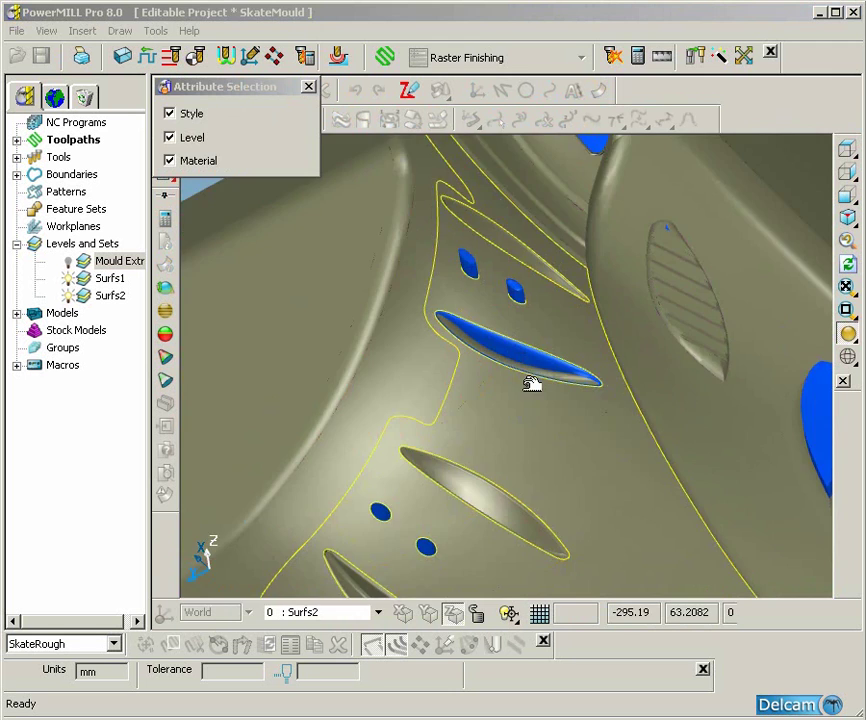
pyautogui.scroll(10, 531, 385)
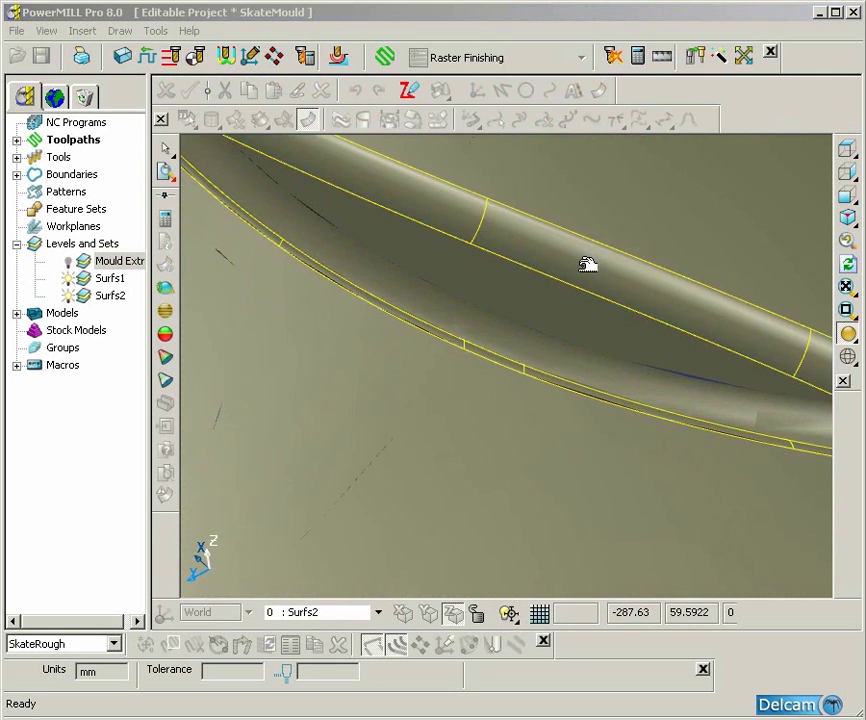
pyautogui.scroll(-6, 580, 276)
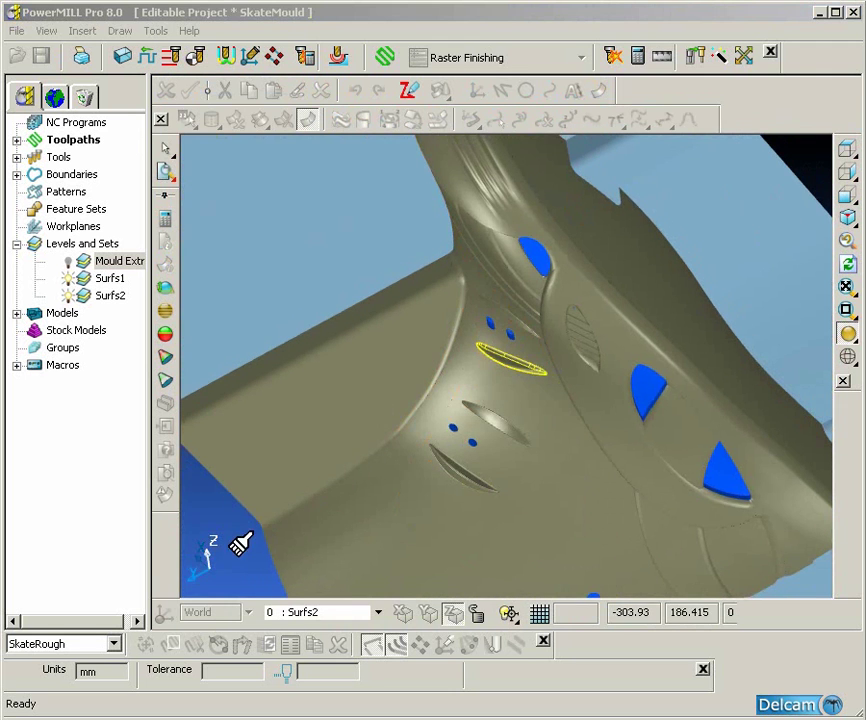
pyautogui.scroll(-5, 241, 543)
pyautogui.moveTo(245, 522); pyautogui.dragTo(634, 404, button='middle')
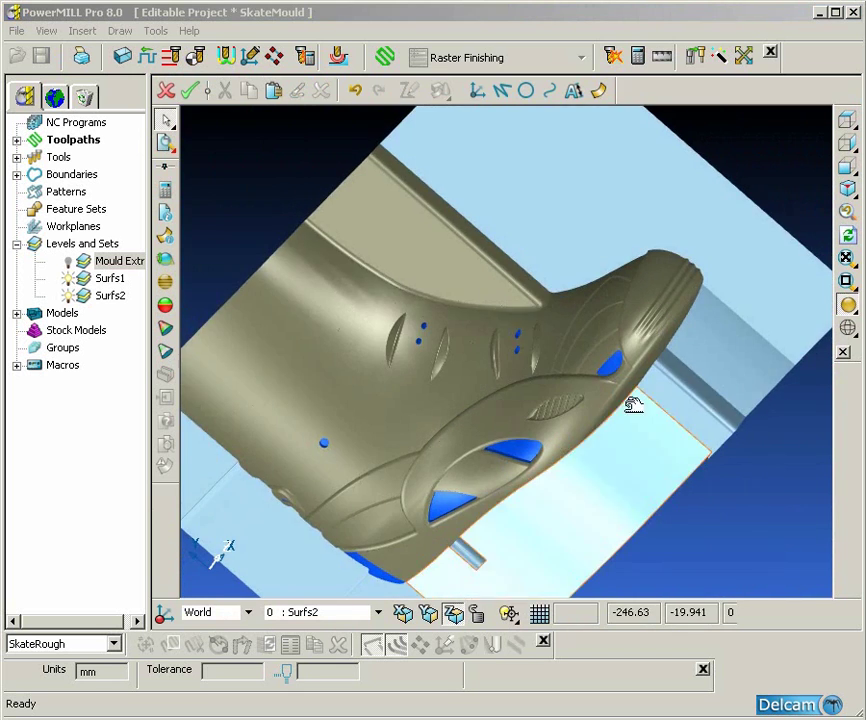
# Examine the ledge around the vent opening near the toe with undercut shading, and select its undercut wall surface.
pyautogui.moveTo(543, 309)
pyautogui.keyDown('ctrl'); pyautogui.keyDown('shift'); pyautogui.mouseDown(button='middle')
pyautogui.moveTo(648, 421)
pyautogui.moveTo(677, 370)
pyautogui.moveTo(629, 484)
pyautogui.moveTo(680, 332)
pyautogui.mouseUp(button='middle'); pyautogui.keyUp('shift'); pyautogui.keyUp('ctrl')
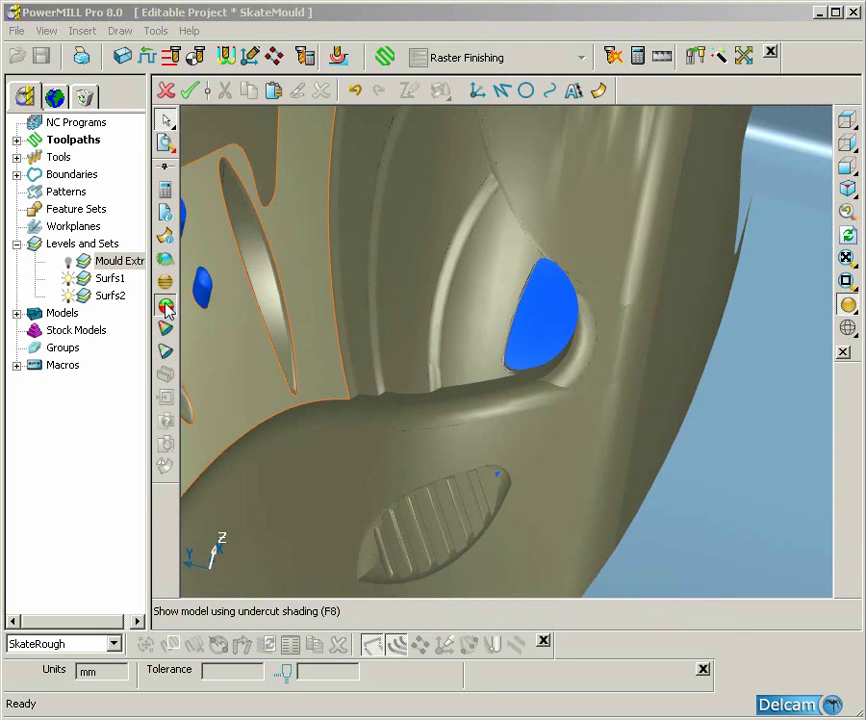
pyautogui.click(167, 308)
pyautogui.moveTo(430, 390); pyautogui.dragTo(491, 409, button='middle')
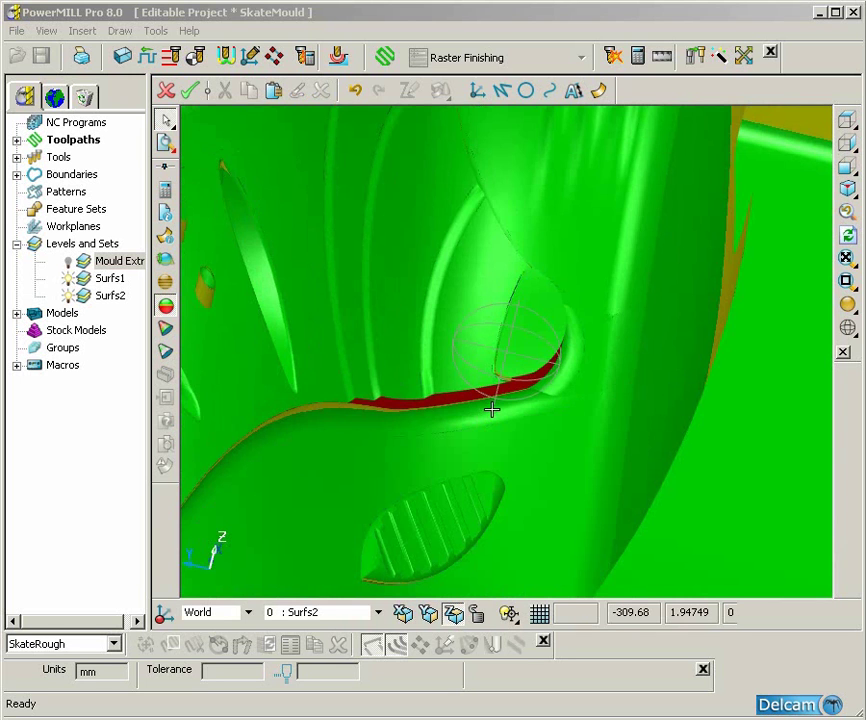
pyautogui.moveTo(491, 409); pyautogui.dragTo(502, 398, button='middle')
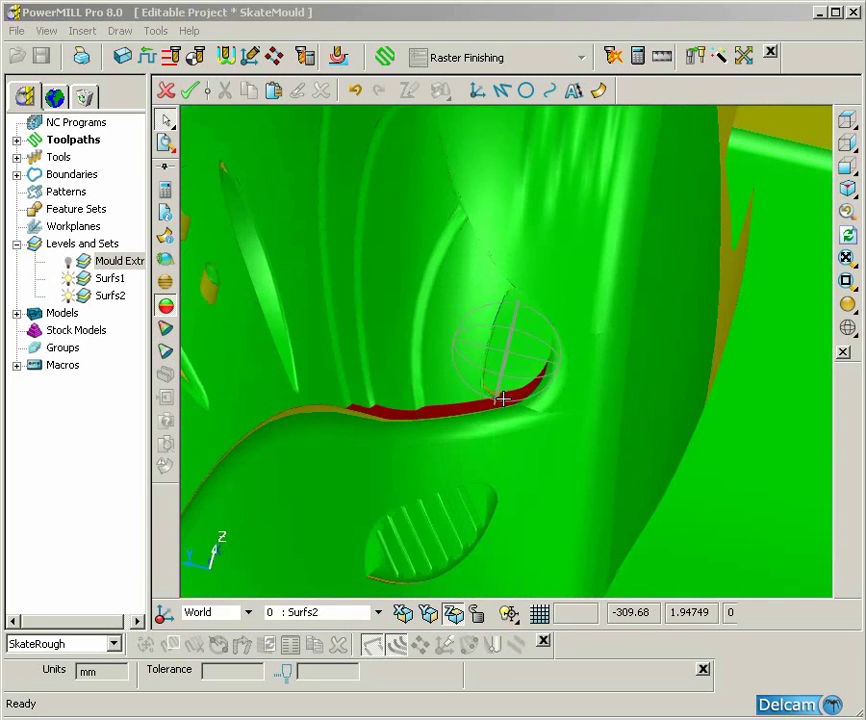
pyautogui.moveTo(502, 398); pyautogui.dragTo(521, 392, button='middle')
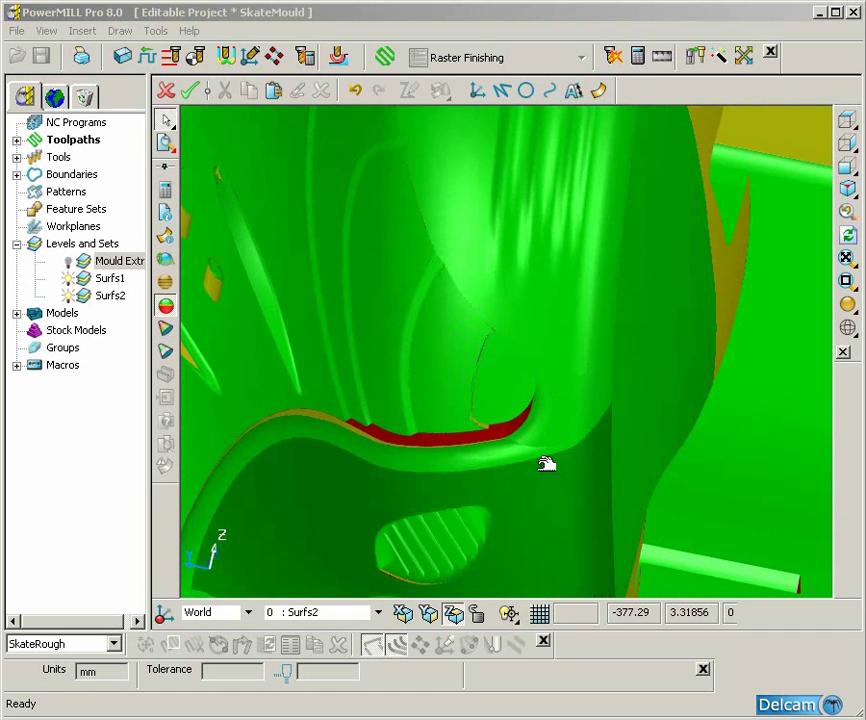
pyautogui.keyDown('ctrl'); pyautogui.keyDown('shift'); pyautogui.moveTo(429, 368); pyautogui.dragTo(535, 477, button='middle'); pyautogui.keyUp('shift'); pyautogui.keyUp('ctrl')
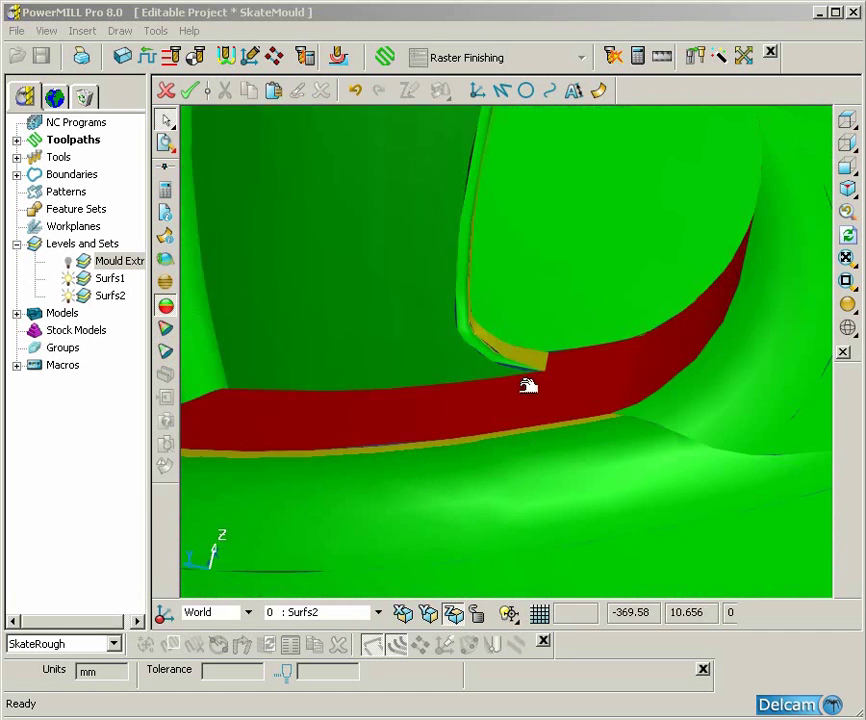
pyautogui.click(524, 408)
pyautogui.scroll(-3, 522, 408)
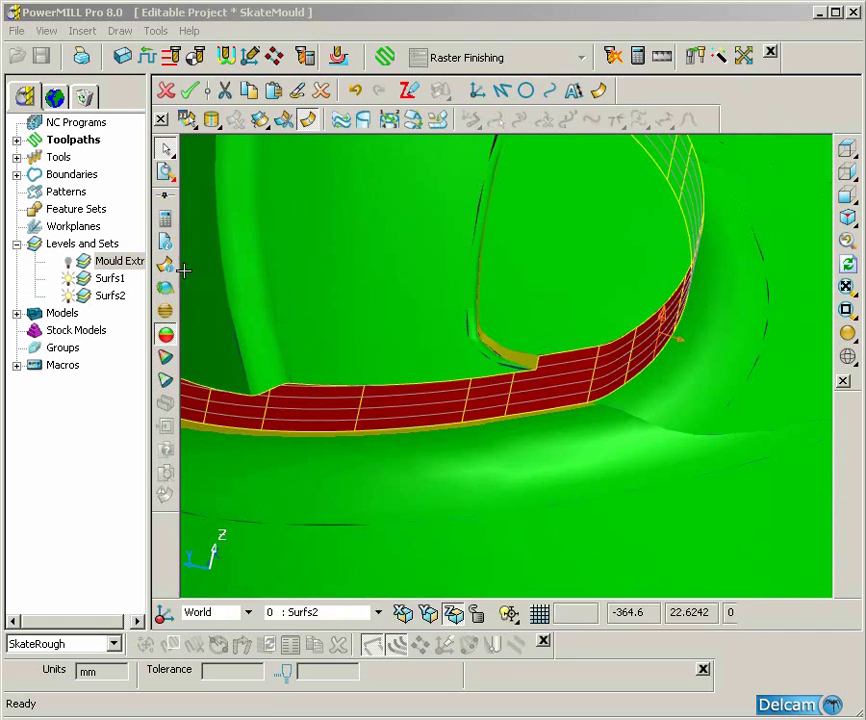
# Analyse a point on the selected undercut wall surface, and return to plain shading.
pyautogui.click(168, 266)
pyautogui.moveTo(427, 399); pyautogui.dragTo(428, 398)
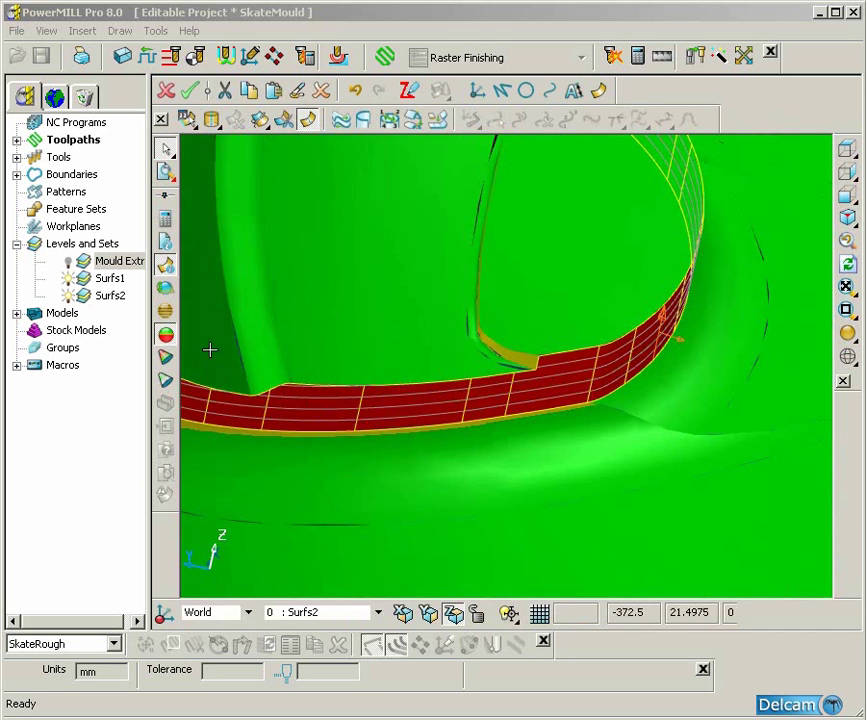
pyautogui.click(165, 334)
# Inspect the trim boundaries of the undercut wall surface in the surface trim region editor, and leave the editor.
pyautogui.moveTo(447, 405)
pyautogui.mouseDown(button='middle')
pyautogui.moveTo(462, 402)
pyautogui.moveTo(443, 421)
pyautogui.moveTo(456, 398)
pyautogui.mouseUp(button='middle')
pyautogui.rightClick(456, 398)
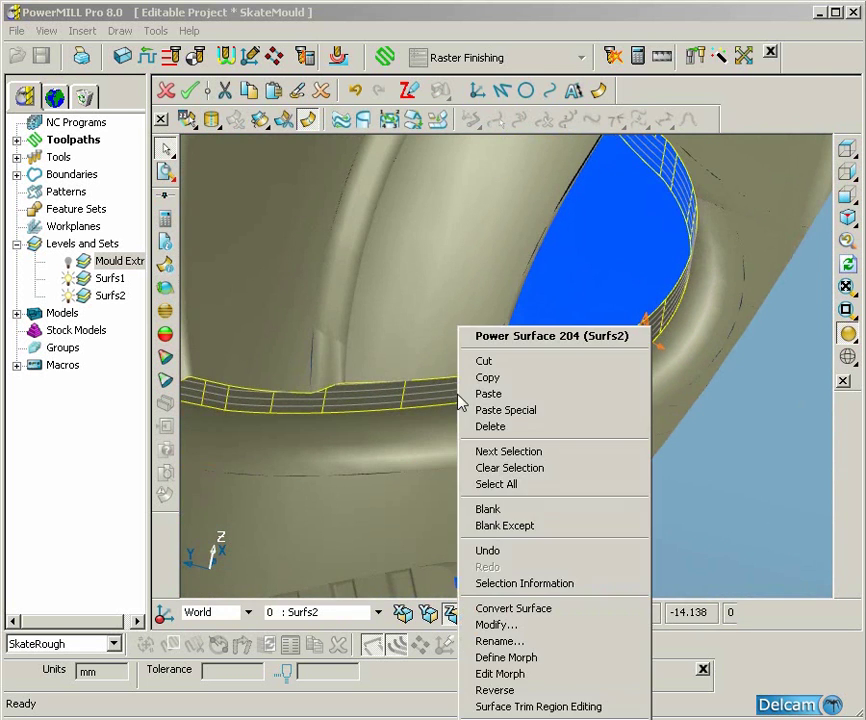
pyautogui.click(561, 706)
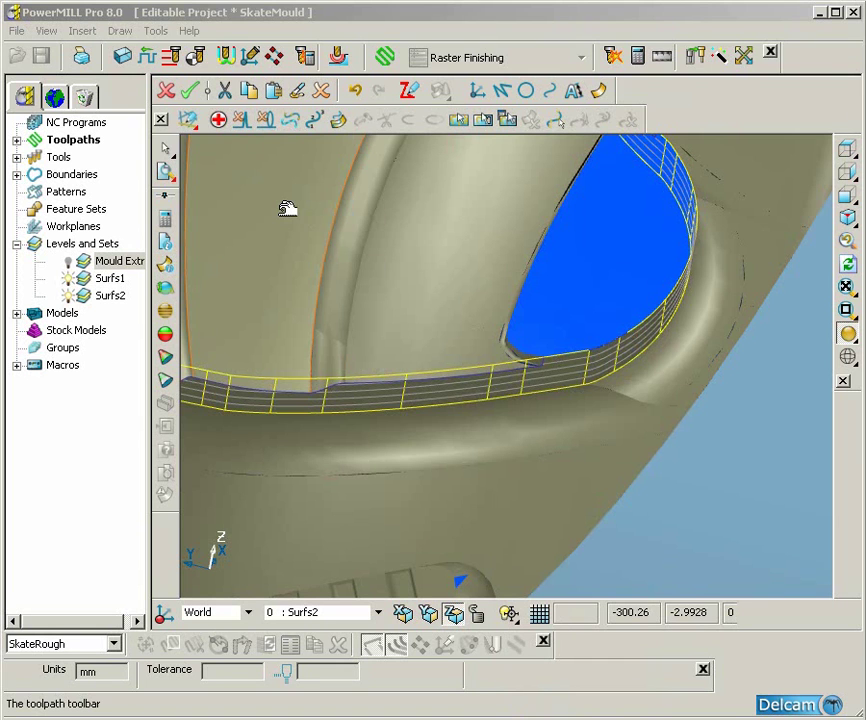
pyautogui.moveTo(287, 208); pyautogui.dragTo(396, 274, button='middle')
pyautogui.moveTo(522, 373); pyautogui.dragTo(508, 377, button='middle')
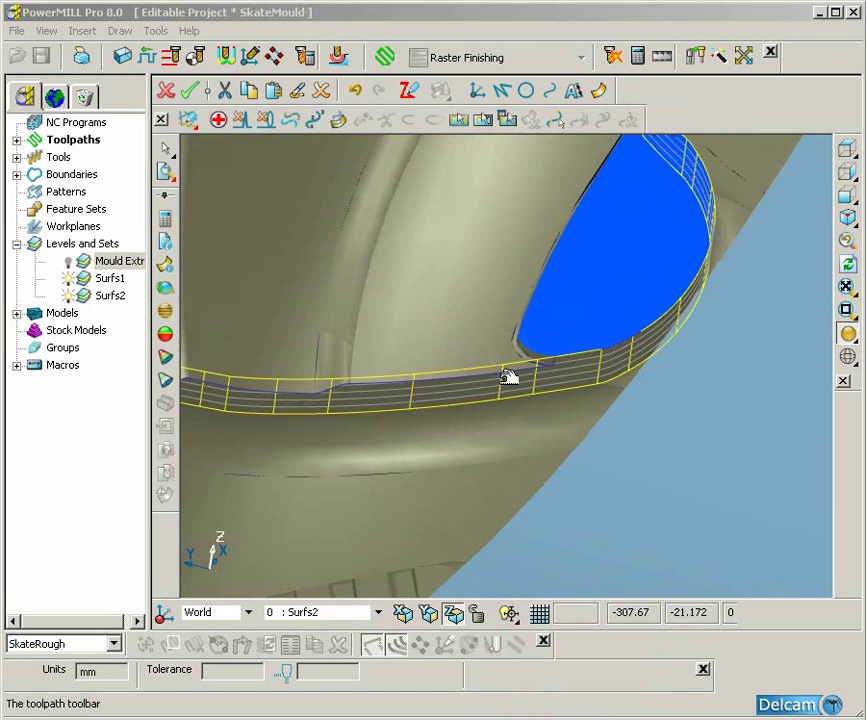
pyautogui.click(161, 119)
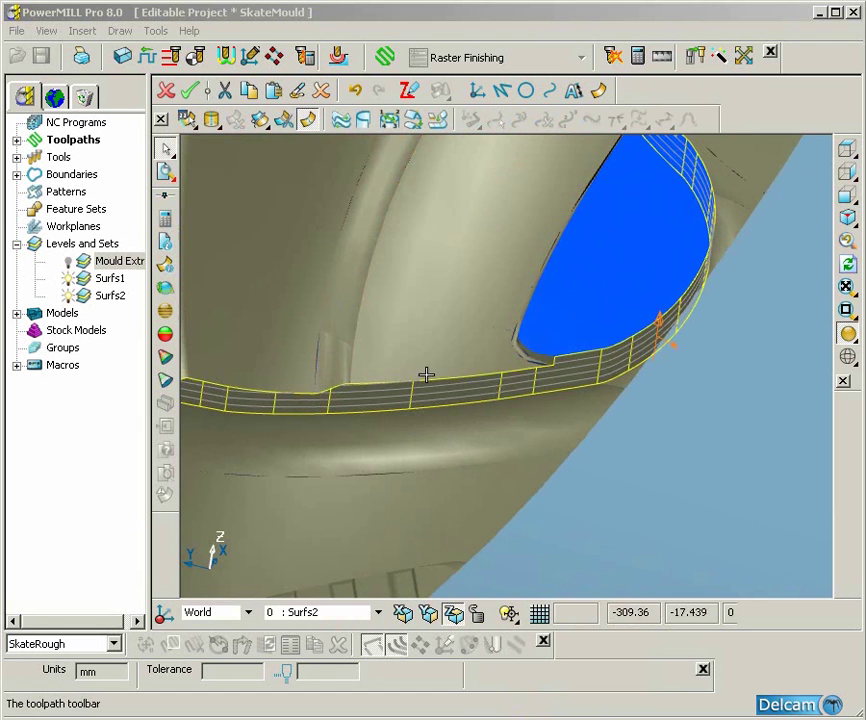
# Turn off the wall surface's trimming, convert its upper edge into a wireframe curve, and restore the trimming.
pyautogui.moveTo(426, 374); pyautogui.dragTo(336, 172, button='middle')
pyautogui.scroll(3, 454, 315)
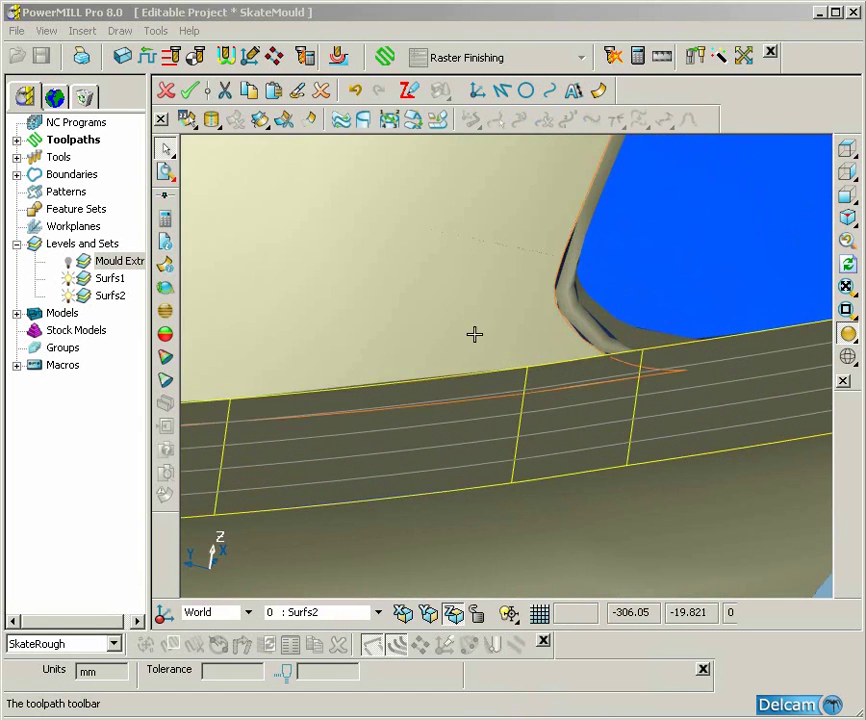
pyautogui.rightClick(466, 373)
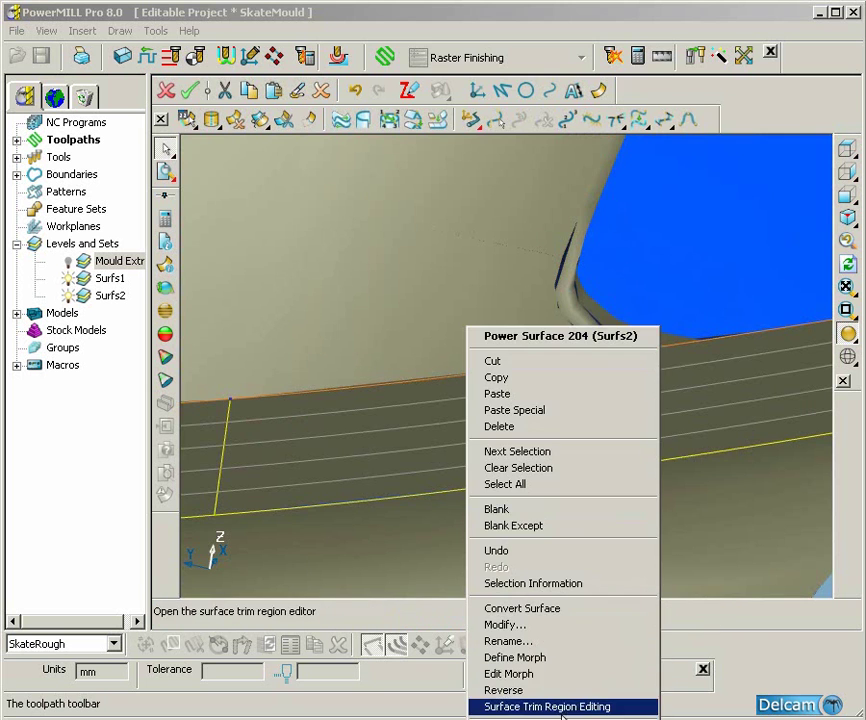
pyautogui.click(448, 645)
pyautogui.scroll(-3, 461, 414)
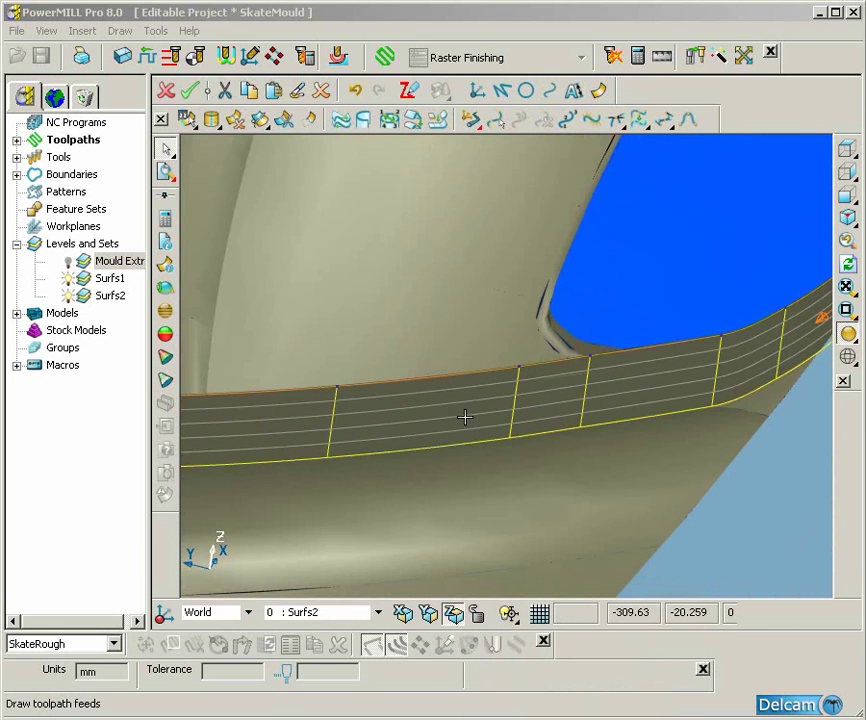
pyautogui.click(305, 122)
pyautogui.moveTo(456, 338); pyautogui.dragTo(491, 406, button='middle')
pyautogui.click(740, 549)
pyautogui.keyDown('ctrl'); pyautogui.moveTo(615, 484); pyautogui.dragTo(607, 442, button='middle'); pyautogui.keyUp('ctrl')
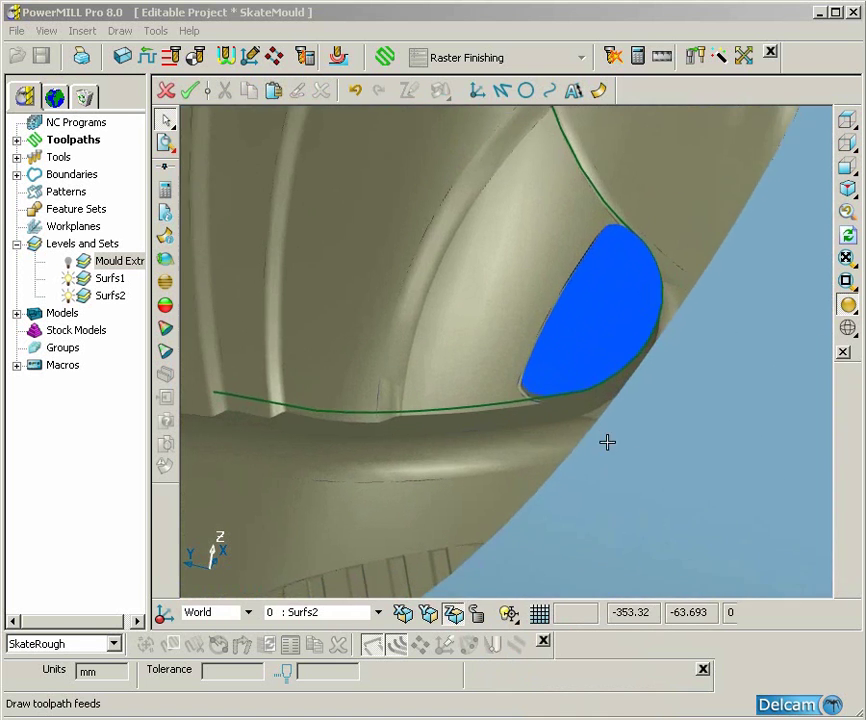
# Select the green wall edge curve and try to remove its dependencies.
pyautogui.click(501, 403)
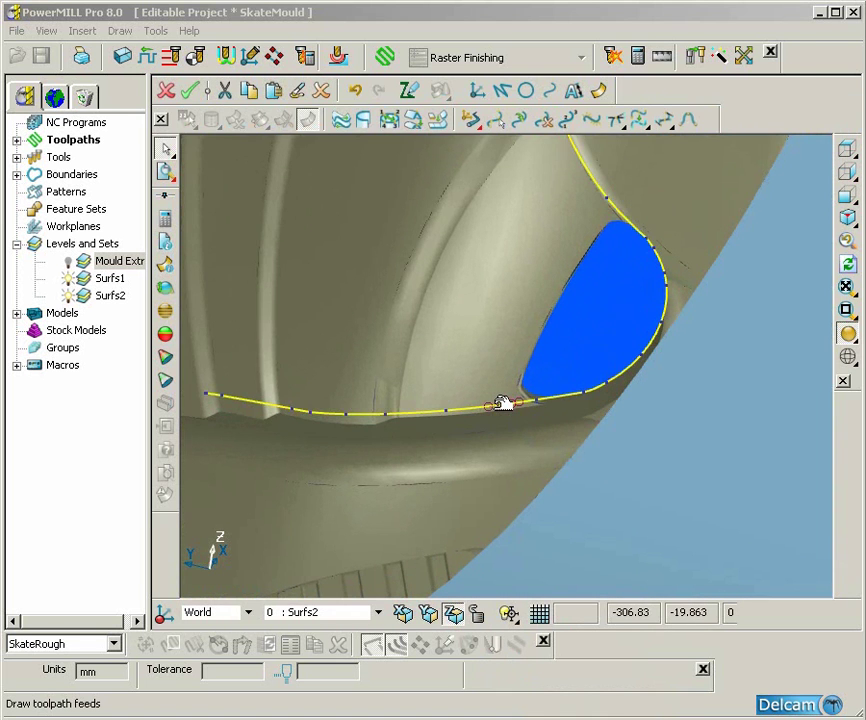
pyautogui.rightClick(501, 403)
pyautogui.click(607, 702)
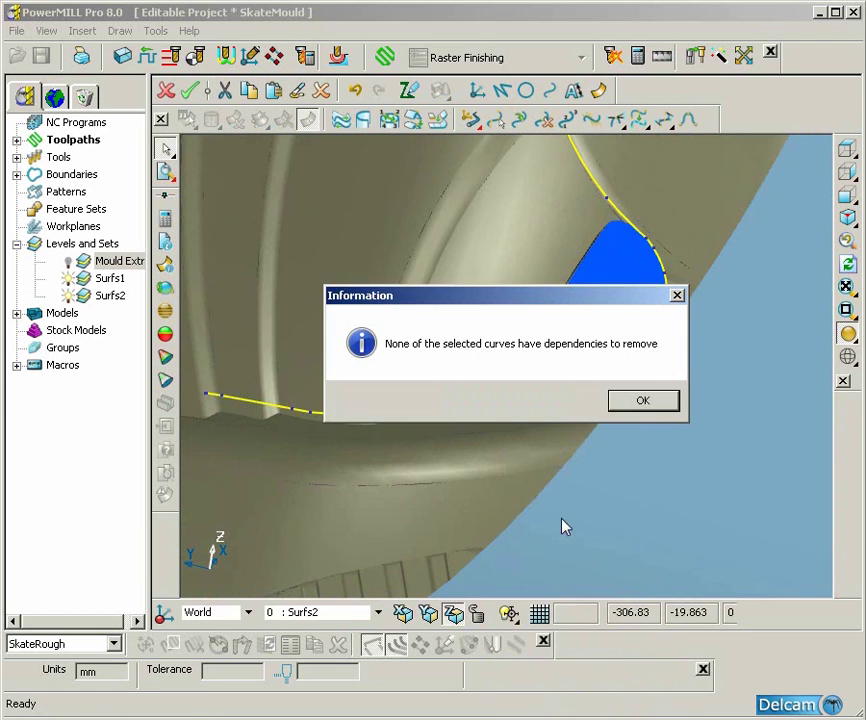
pyautogui.click(643, 400)
# Start a variable offset of the edge curve and set an offset of -0.5 with locking at point 12.
pyautogui.moveTo(643, 400); pyautogui.dragTo(545, 493, button='middle')
pyautogui.click(166, 171)
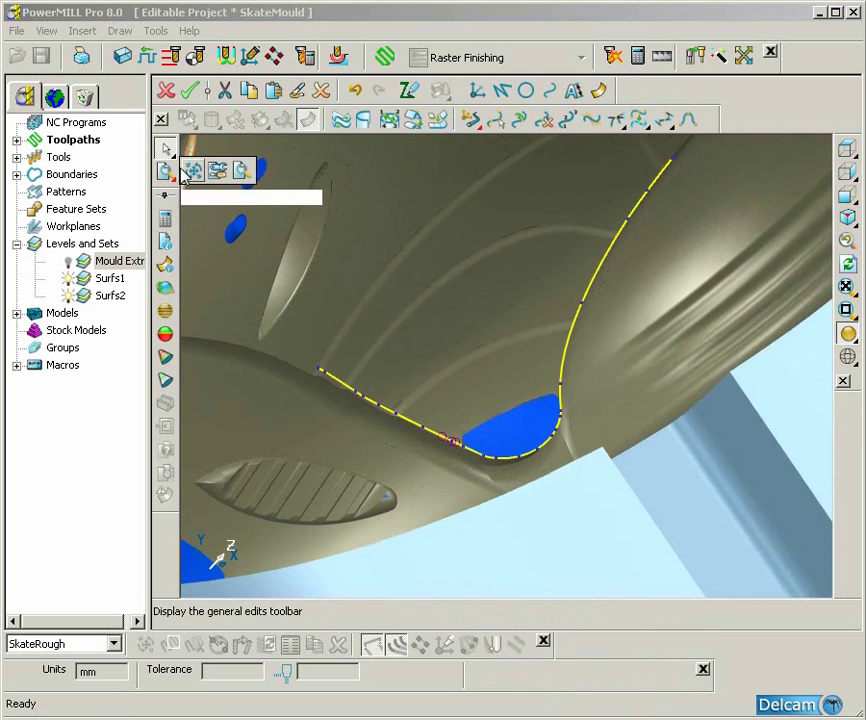
pyautogui.click(197, 166)
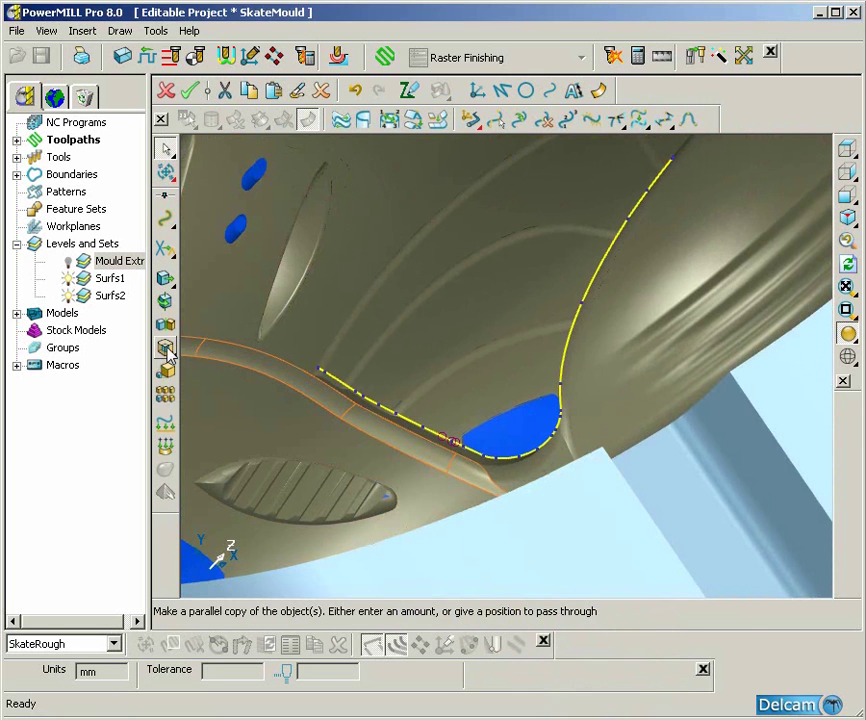
pyautogui.click(167, 348)
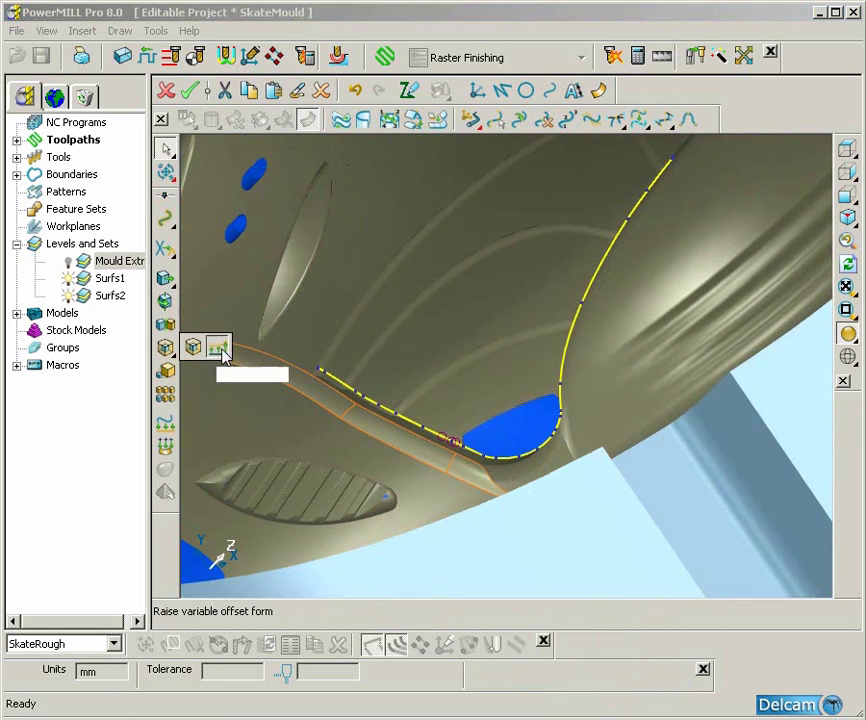
pyautogui.click(218, 348)
pyautogui.moveTo(472, 396); pyautogui.dragTo(582, 478)
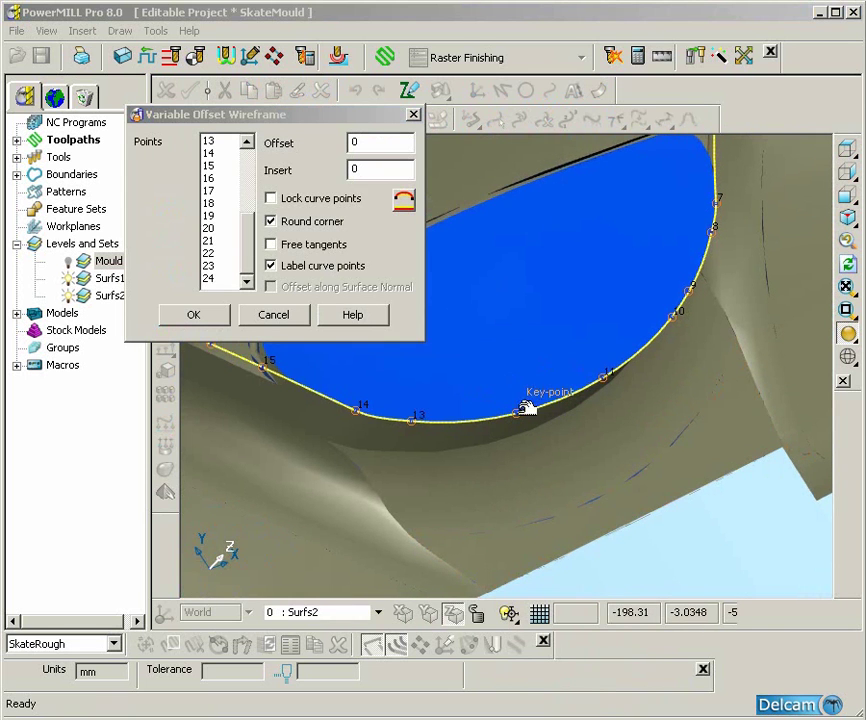
pyautogui.moveTo(247, 260); pyautogui.dragTo(247, 243)
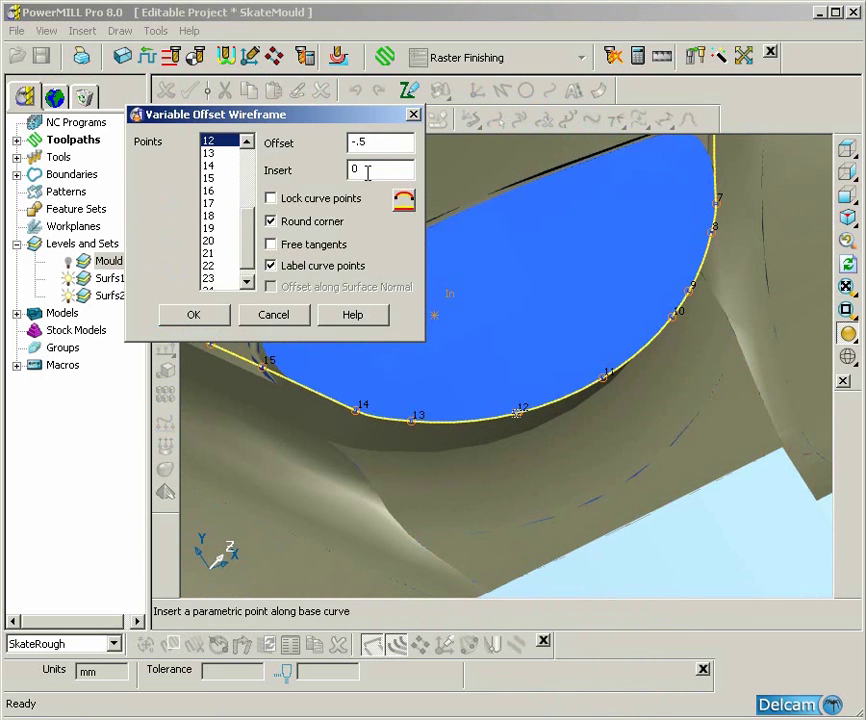
pyautogui.scroll(-3, 538, 386)
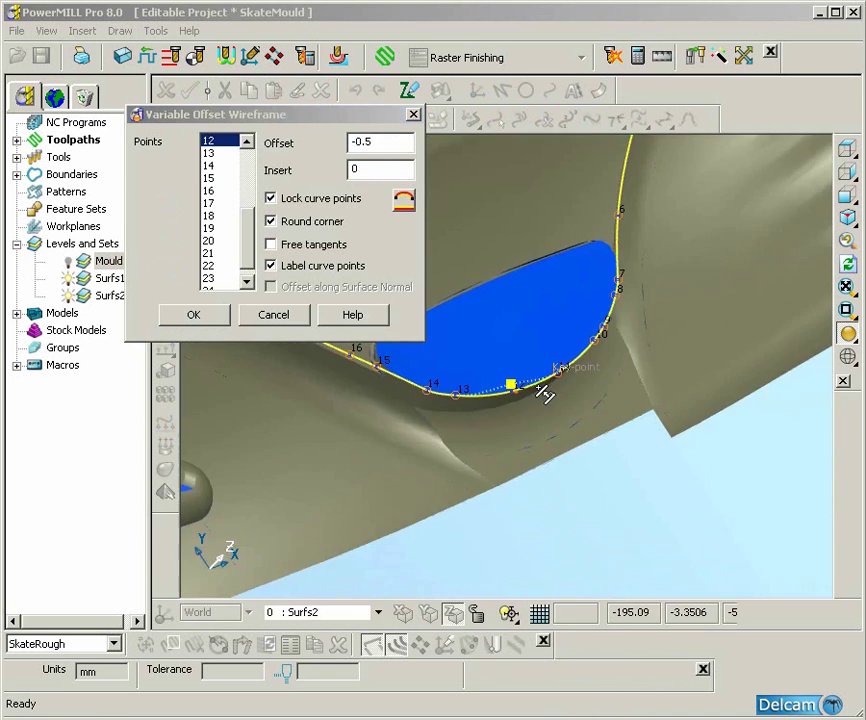
pyautogui.keyDown('shift'); pyautogui.moveTo(538, 386); pyautogui.dragTo(597, 500, button='middle'); pyautogui.keyUp('shift')
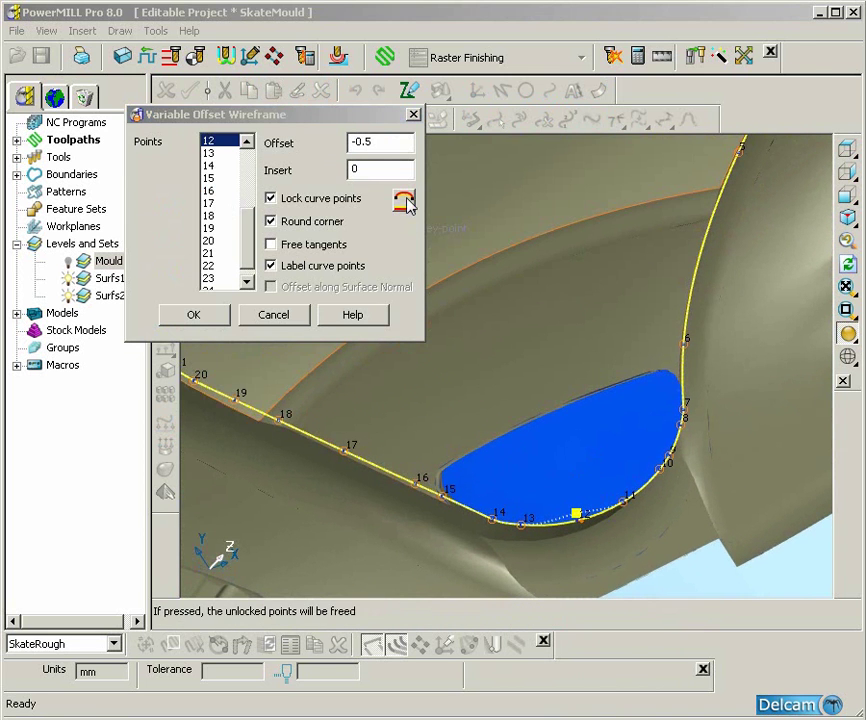
# Free the unlocked points so the whole curve follows the offset, accept the variable offset, and clear the selection.
pyautogui.click(398, 169)
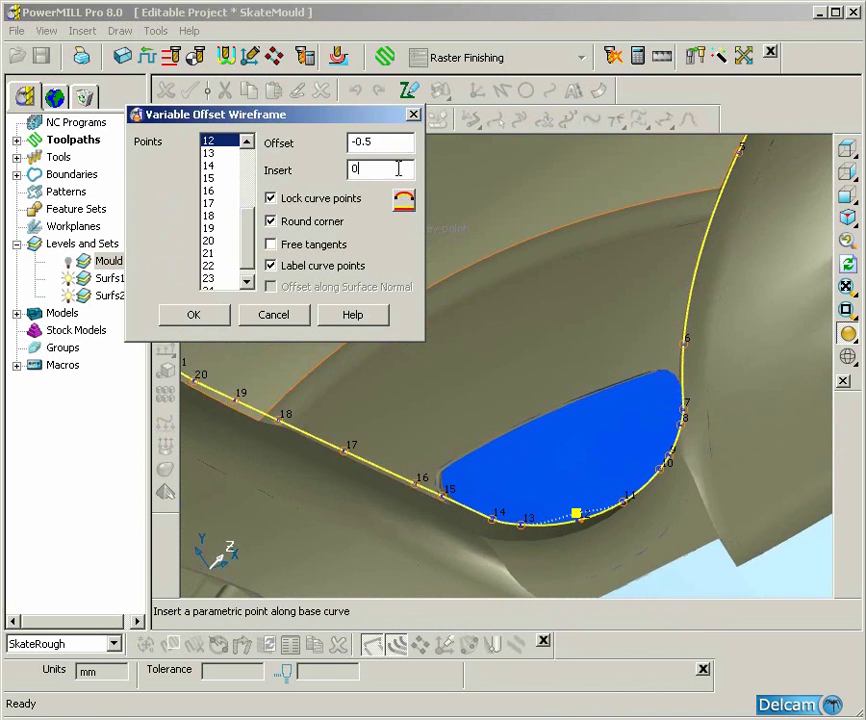
pyautogui.click(404, 201)
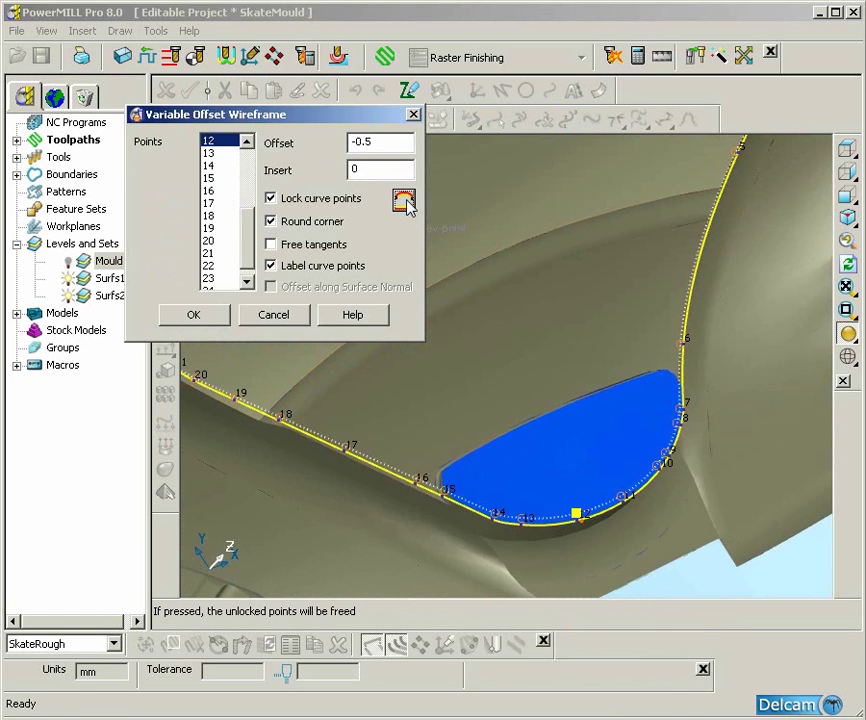
pyautogui.click(195, 316)
pyautogui.moveTo(416, 348); pyautogui.dragTo(596, 552, button='middle')
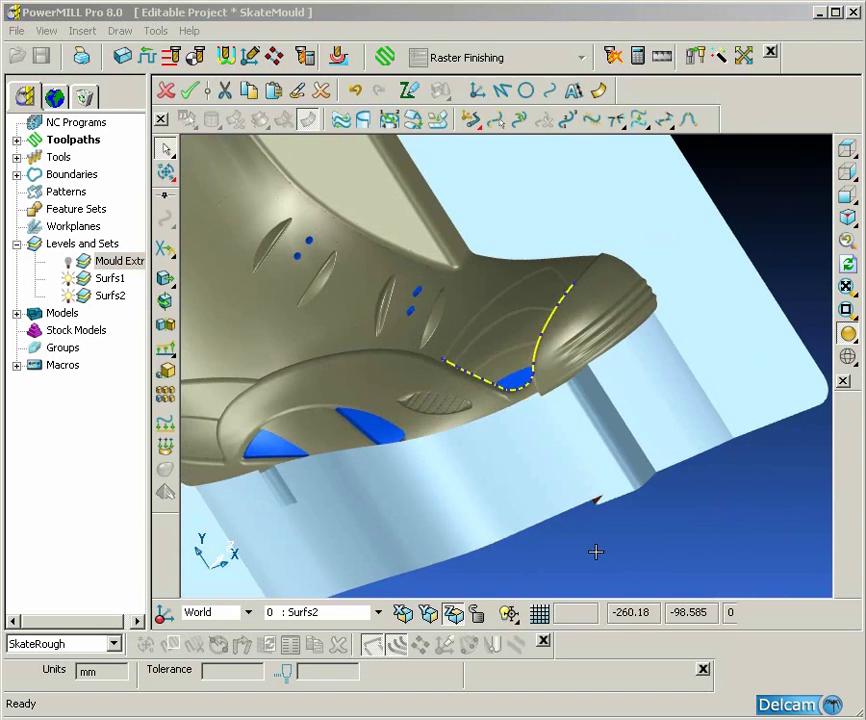
pyautogui.click(597, 554)
# Filter-select every red surface on level Surfs2, taking the surface beside the vent opening as the sample.
pyautogui.scroll(8, 584, 497)
pyautogui.keyDown('shift'); pyautogui.moveTo(584, 493); pyautogui.dragTo(663, 230, button='middle'); pyautogui.keyUp('shift')
pyautogui.keyDown('shift'); pyautogui.moveTo(562, 389); pyautogui.dragTo(555, 285, button='middle'); pyautogui.keyUp('shift')
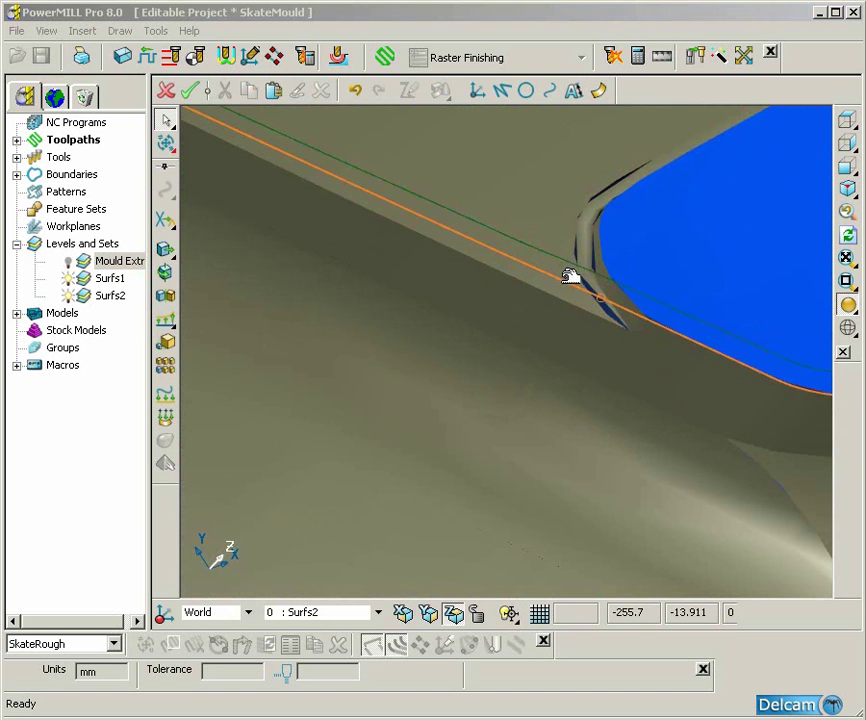
pyautogui.moveTo(571, 261); pyautogui.dragTo(551, 367, button='middle')
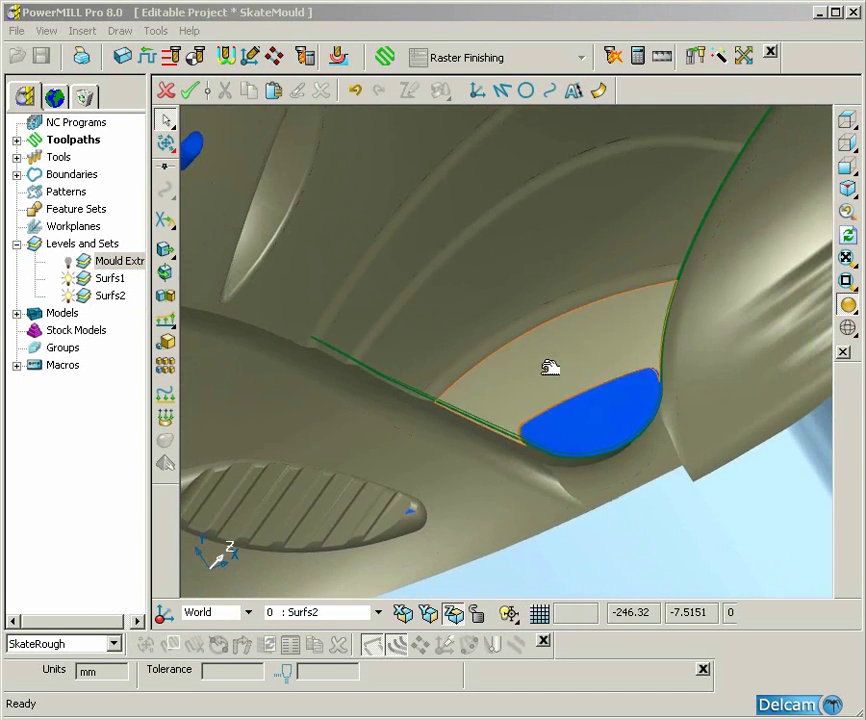
pyautogui.moveTo(166, 122)
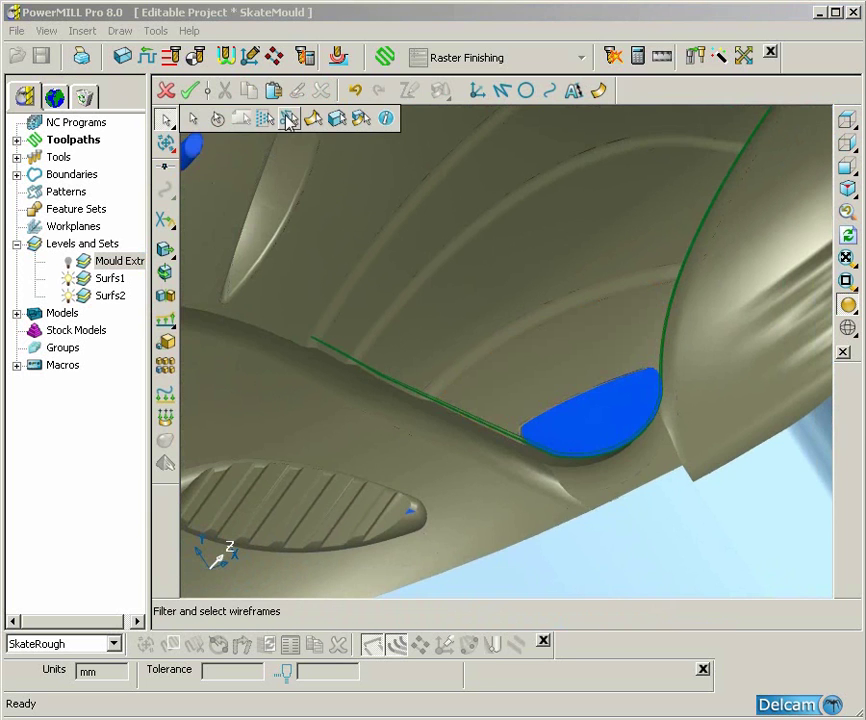
pyautogui.click(265, 119)
pyautogui.click(561, 352)
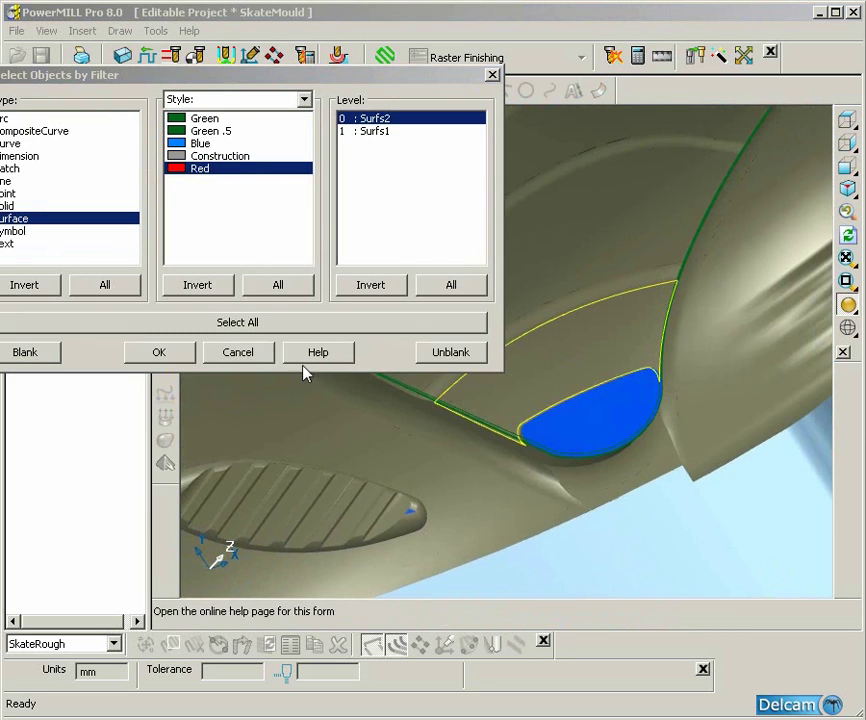
pyautogui.click(233, 322)
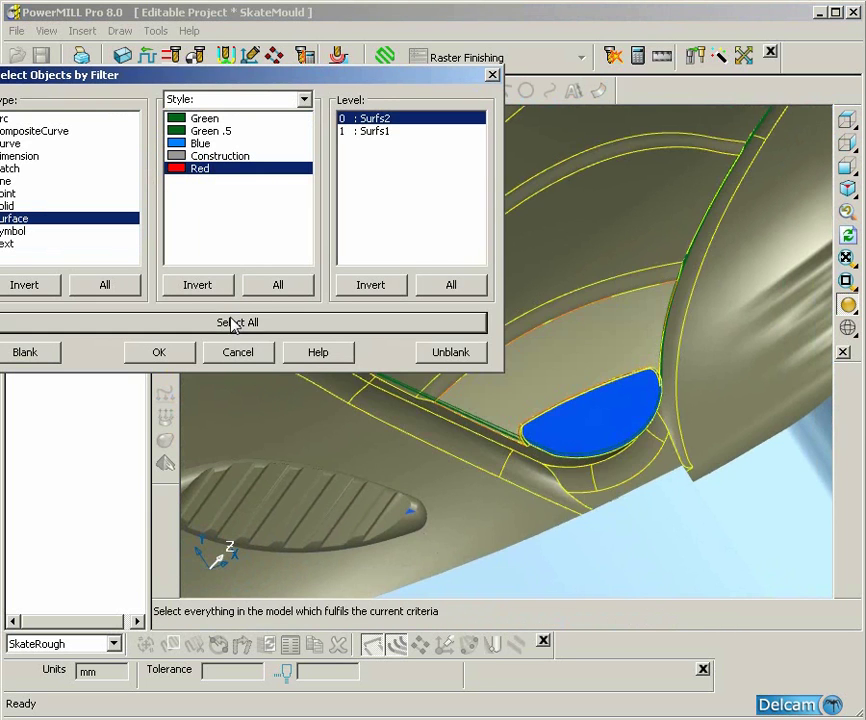
pyautogui.click(160, 354)
# Define a Two Surfaces morph on the selected surfaces, with the thin green curve as reference and the thick green curve as control.
pyautogui.rightClick(495, 220)
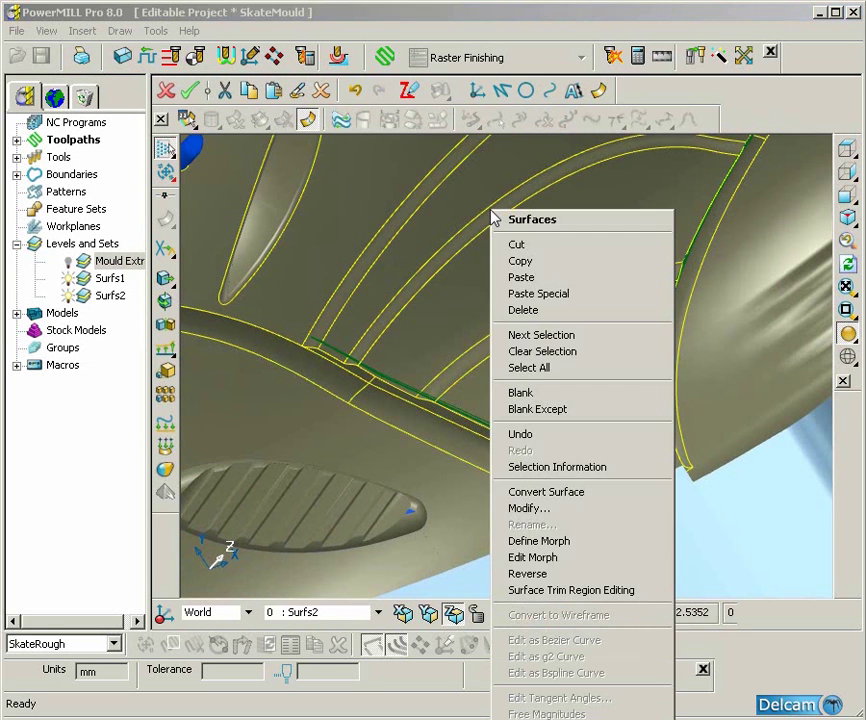
pyautogui.click(582, 542)
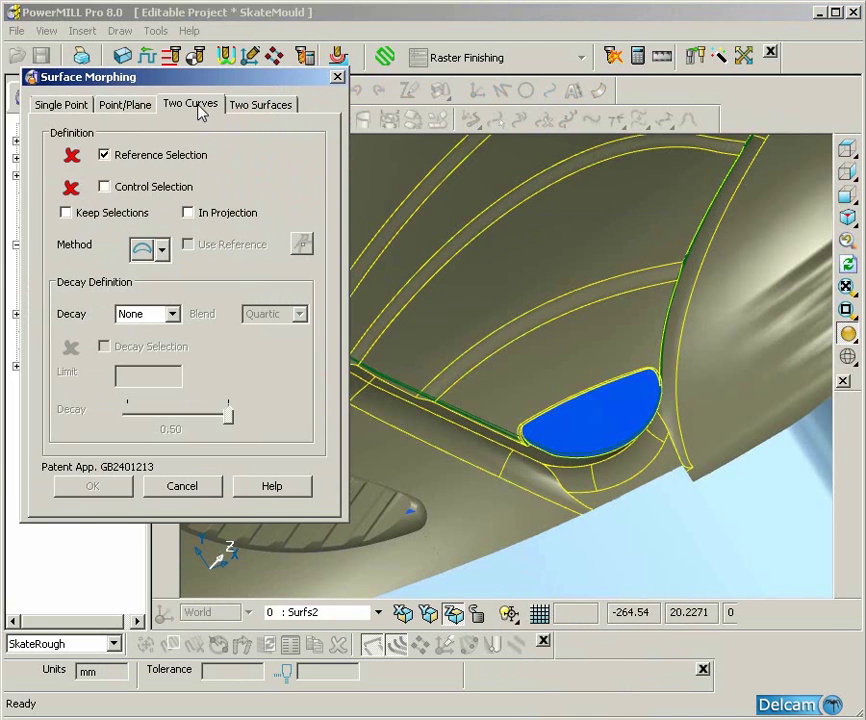
pyautogui.scroll(4, 443, 346)
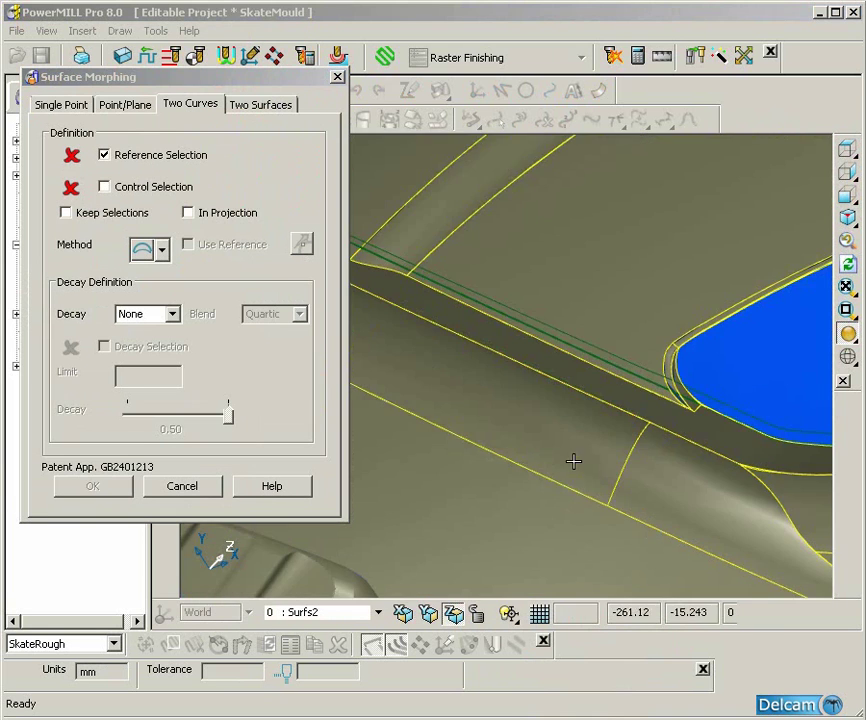
pyautogui.scroll(1, 580, 365)
pyautogui.scroll(2, 596, 328)
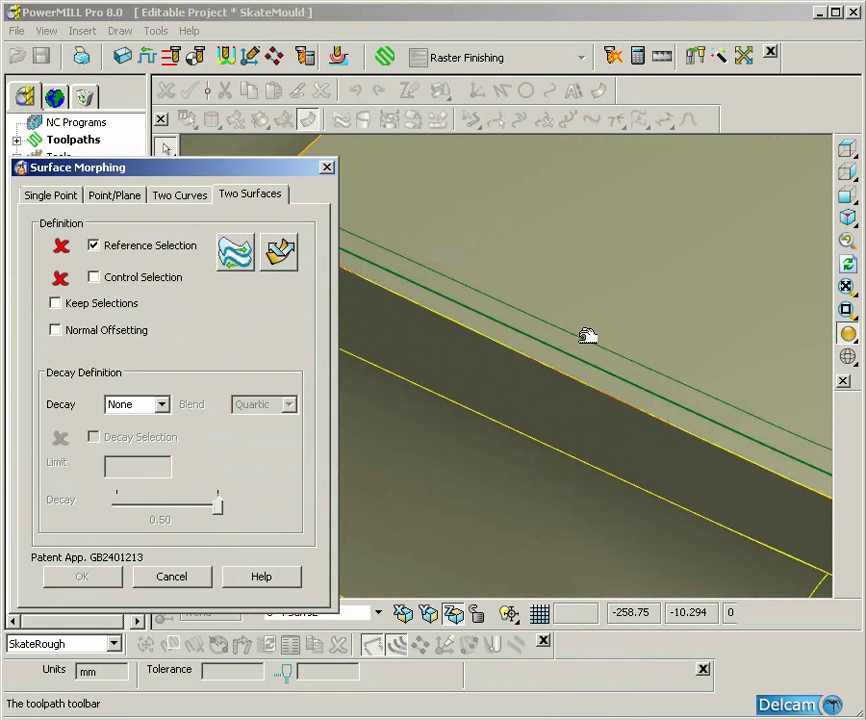
pyautogui.click(587, 336)
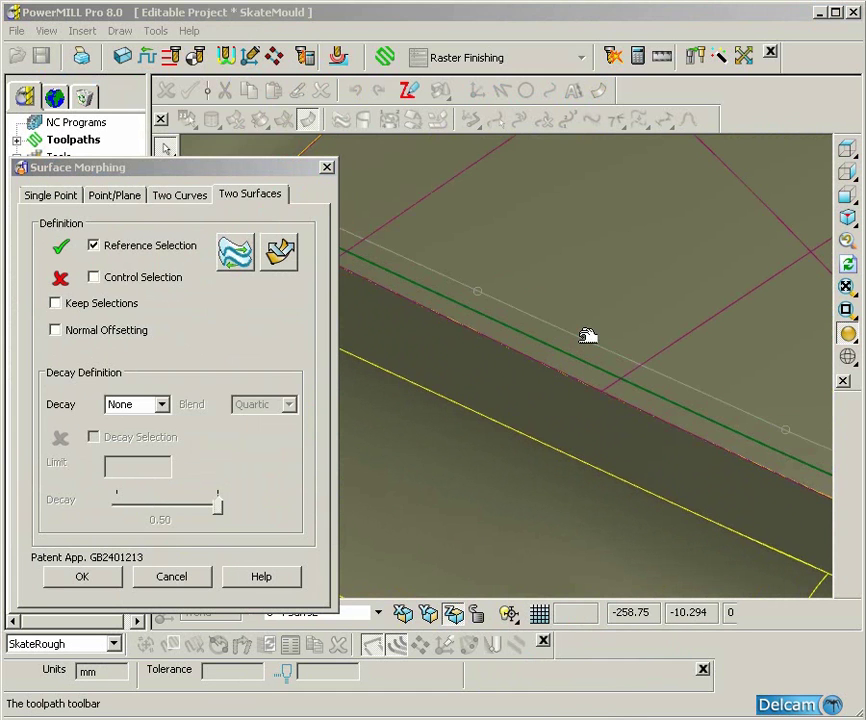
pyautogui.click(116, 278)
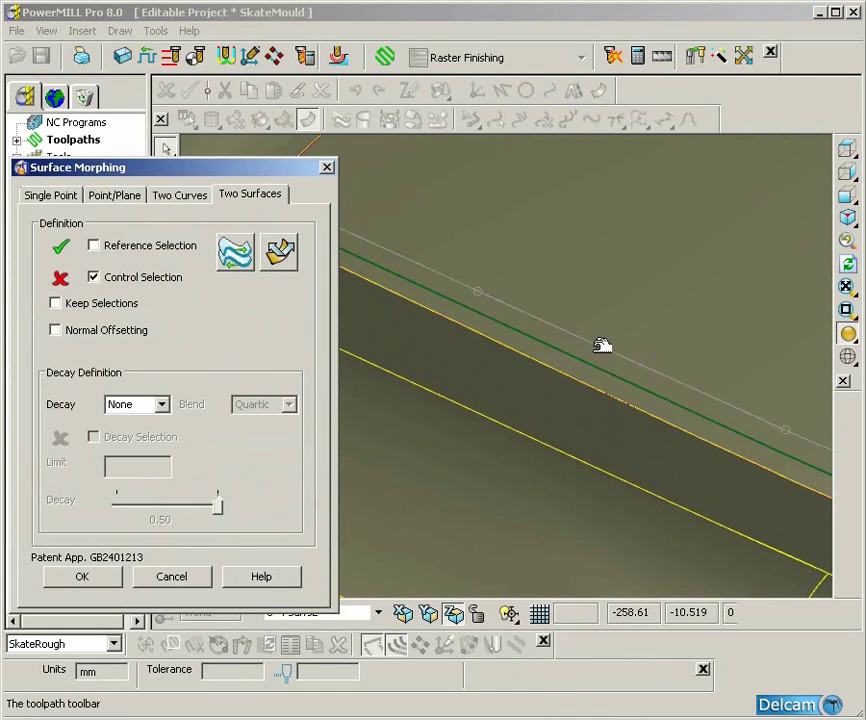
pyautogui.click(585, 359)
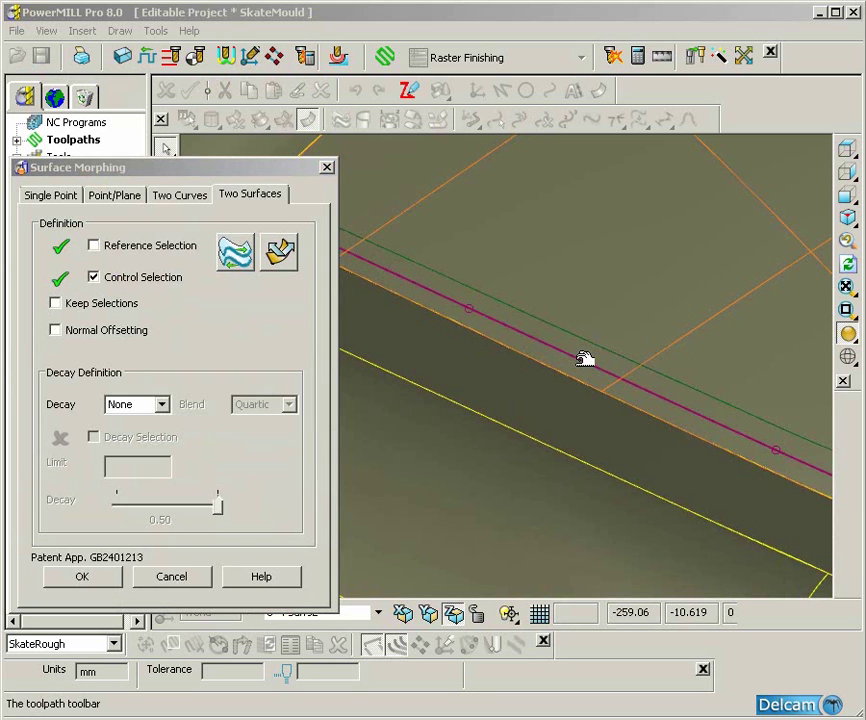
# Set the morph's decay to Distance with a limit of 5.
pyautogui.click(161, 404)
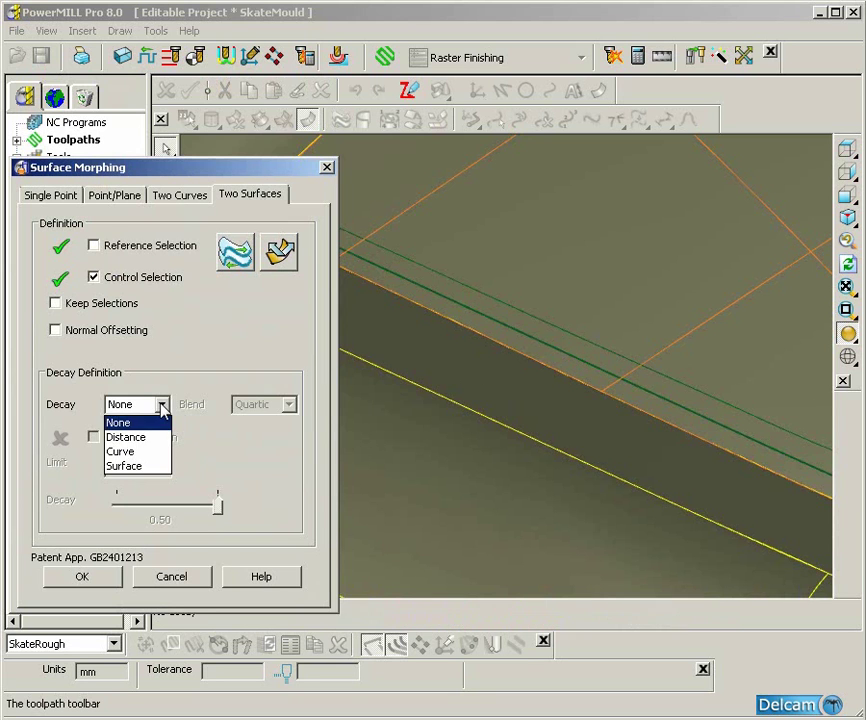
pyautogui.click(150, 438)
pyautogui.click(141, 466)
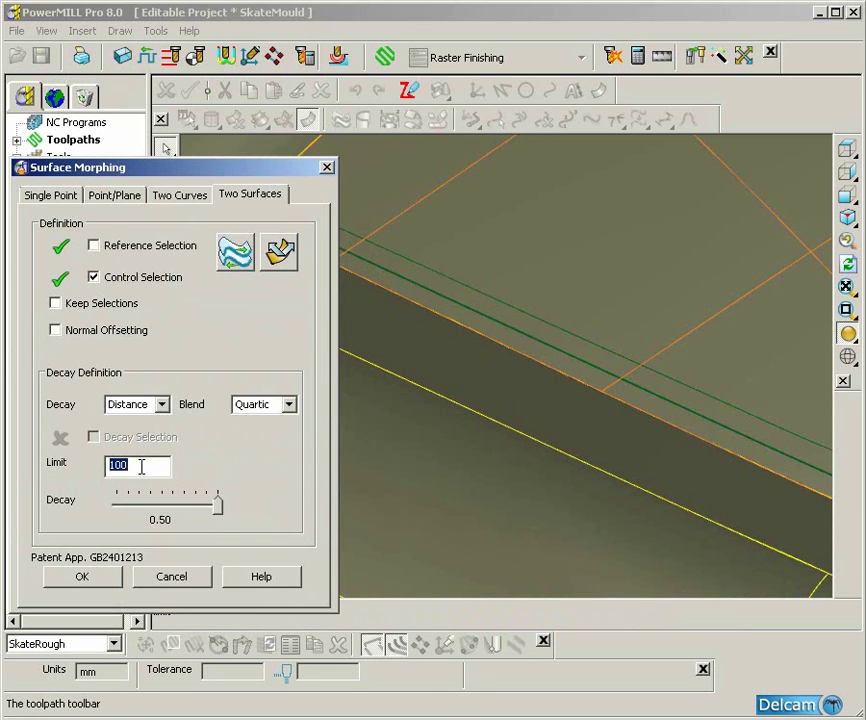
pyautogui.write('5')
pyautogui.scroll(-5, 508, 402)
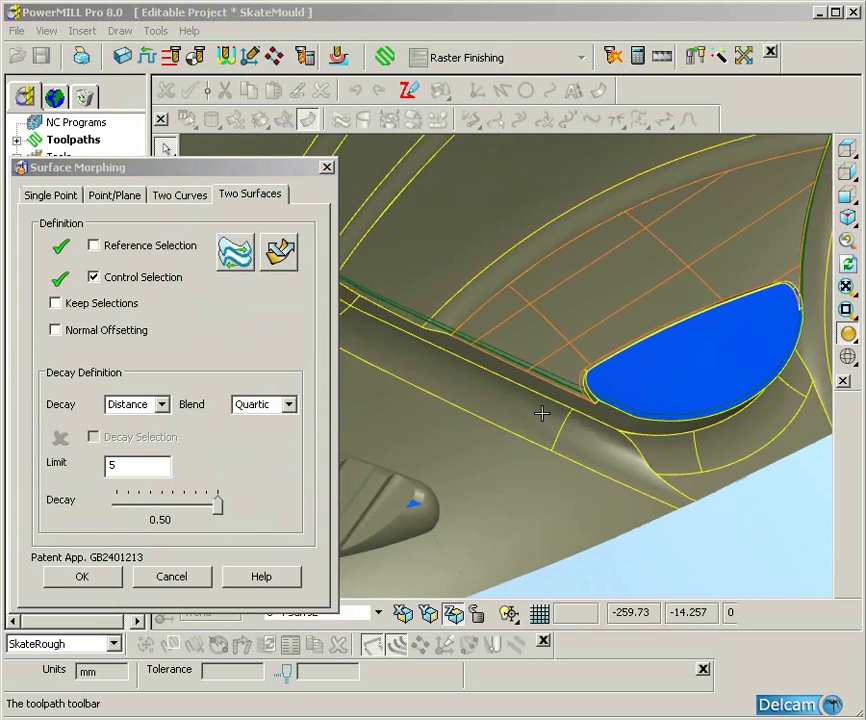
# Turn on undercut shading, apply the morph and inspect the repaired edge around the vent opening.
pyautogui.moveTo(294, 172); pyautogui.dragTo(578, 176)
pyautogui.moveTo(166, 172)
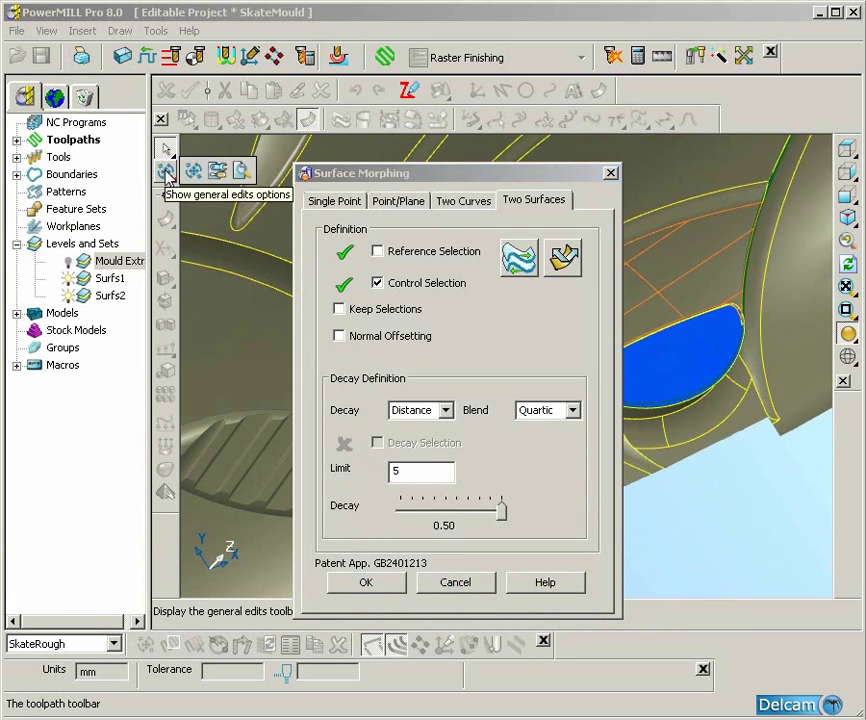
pyautogui.click(245, 172)
pyautogui.click(166, 334)
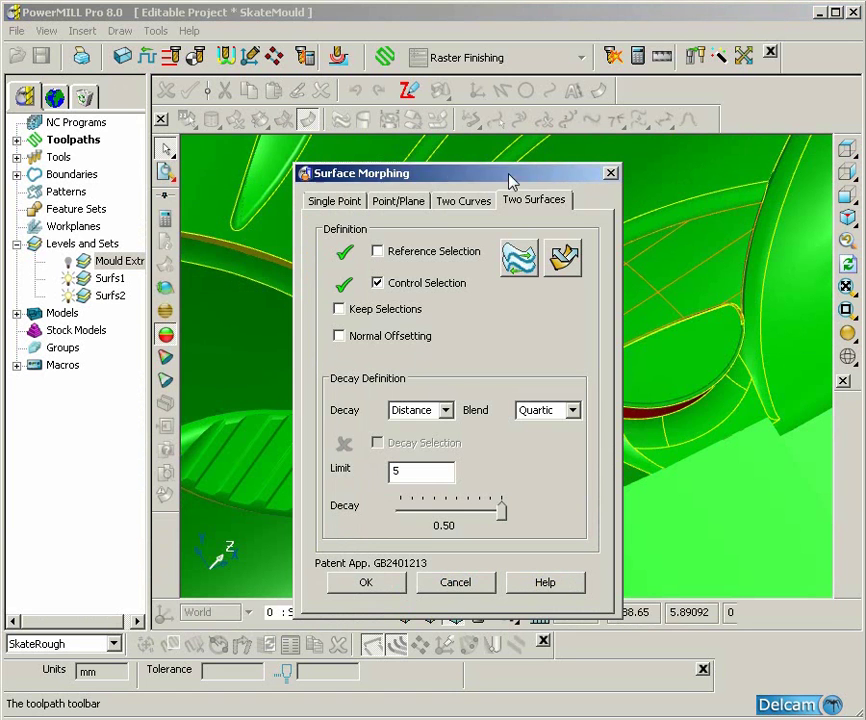
pyautogui.moveTo(509, 175); pyautogui.dragTo(264, 155)
pyautogui.moveTo(671, 392)
pyautogui.mouseDown(button='middle')
pyautogui.moveTo(737, 392)
pyautogui.moveTo(543, 471)
pyautogui.moveTo(673, 532)
pyautogui.moveTo(688, 501)
pyautogui.moveTo(443, 482)
pyautogui.mouseUp(button='middle')
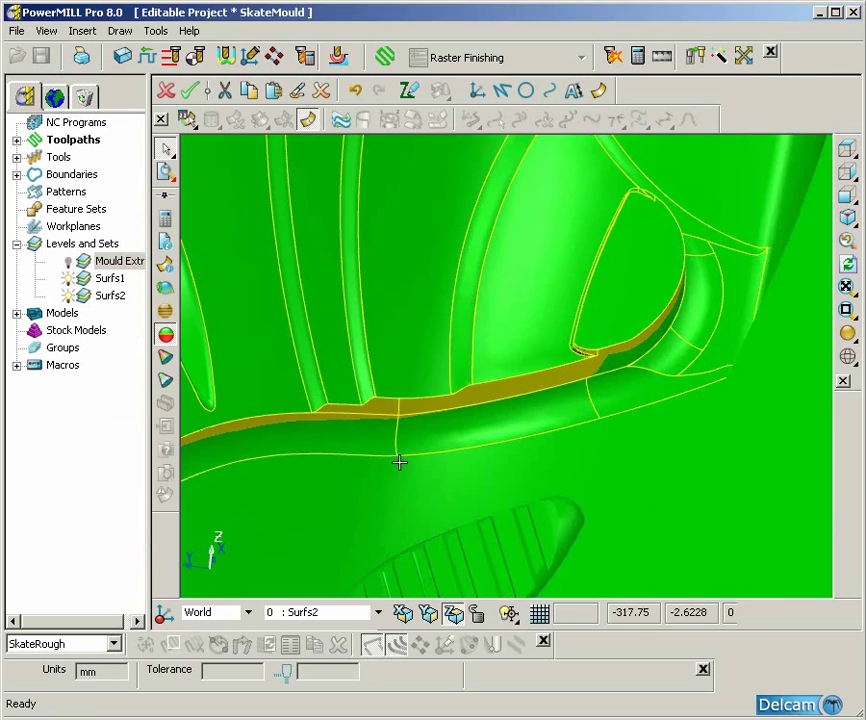
pyautogui.moveTo(399, 462); pyautogui.dragTo(590, 530, button='middle')
pyautogui.click(630, 568)
pyautogui.moveTo(630, 568)
pyautogui.mouseDown(button='middle')
pyautogui.moveTo(637, 514)
pyautogui.moveTo(655, 505)
pyautogui.mouseUp(button='middle')
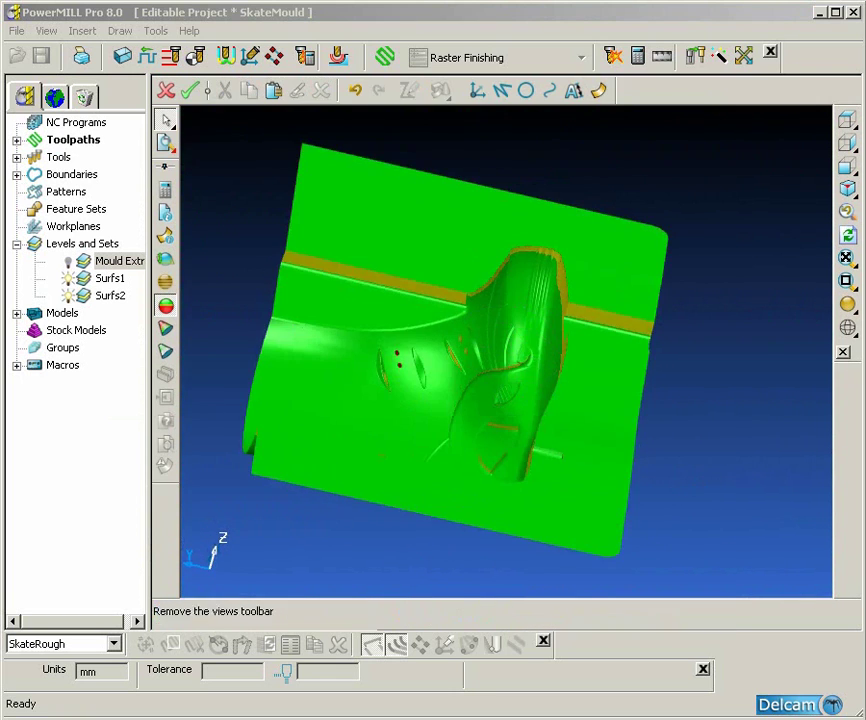
# Return to plain shading and delete the wall and end surface of the single small hole in the boot.
pyautogui.click(847, 305)
pyautogui.moveTo(702, 452)
pyautogui.mouseDown(button='middle')
pyautogui.moveTo(551, 514)
pyautogui.moveTo(466, 512)
pyautogui.moveTo(522, 466)
pyautogui.moveTo(564, 400)
pyautogui.moveTo(364, 270)
pyautogui.mouseUp(button='middle')
pyautogui.scroll(10, 364, 270)
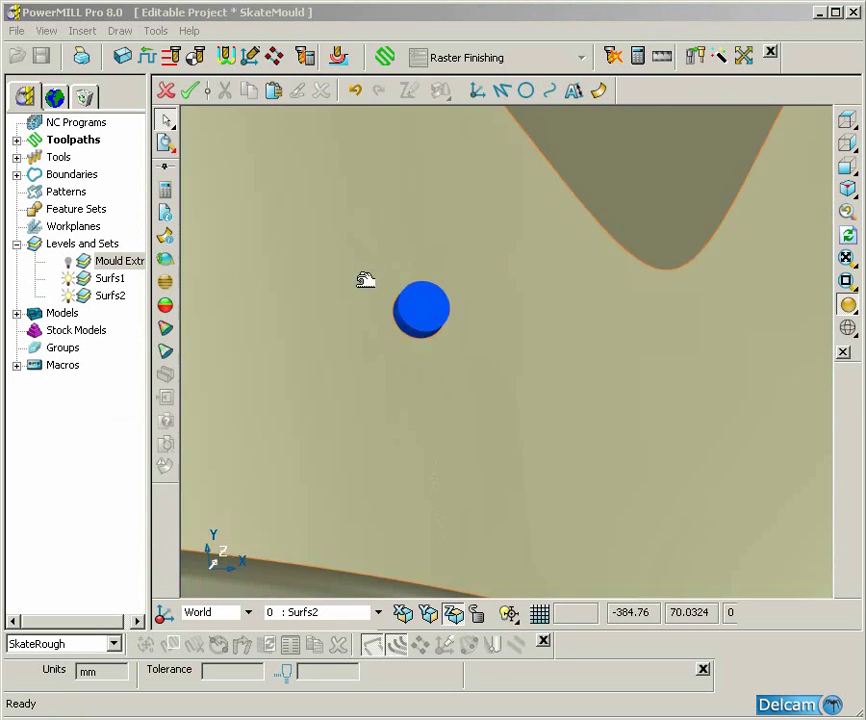
pyautogui.click(433, 424)
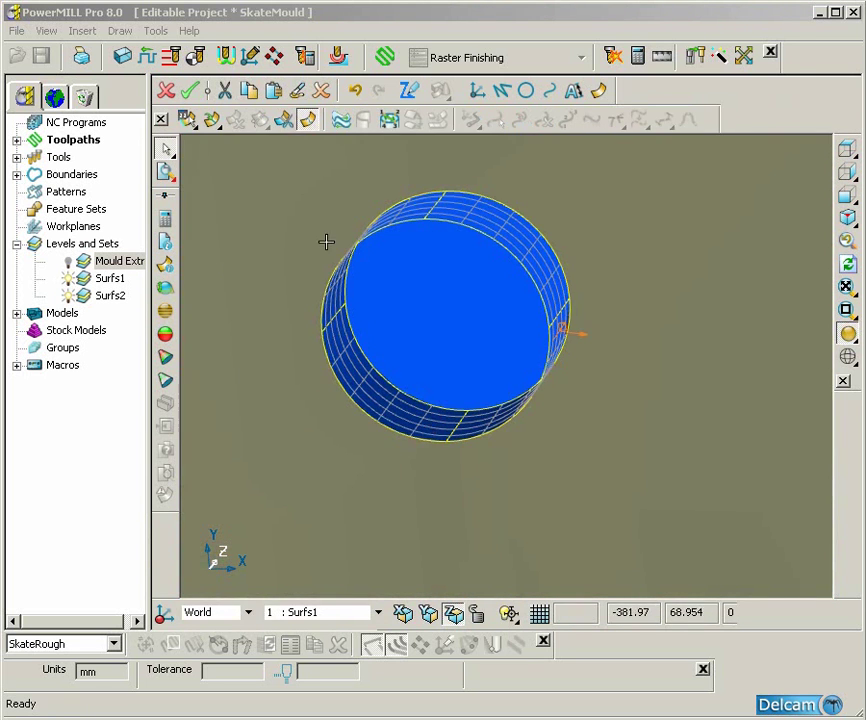
pyautogui.click(322, 92)
pyautogui.click(480, 321)
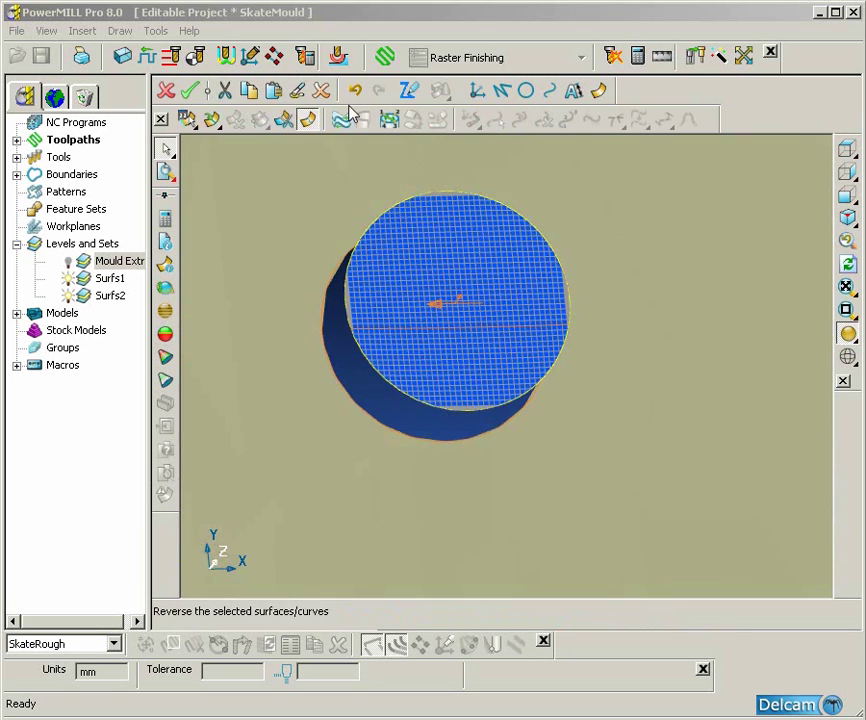
pyautogui.click(319, 91)
# Delete the surfaces forming the two small holes between the first pair of slots.
pyautogui.scroll(-10, 473, 299)
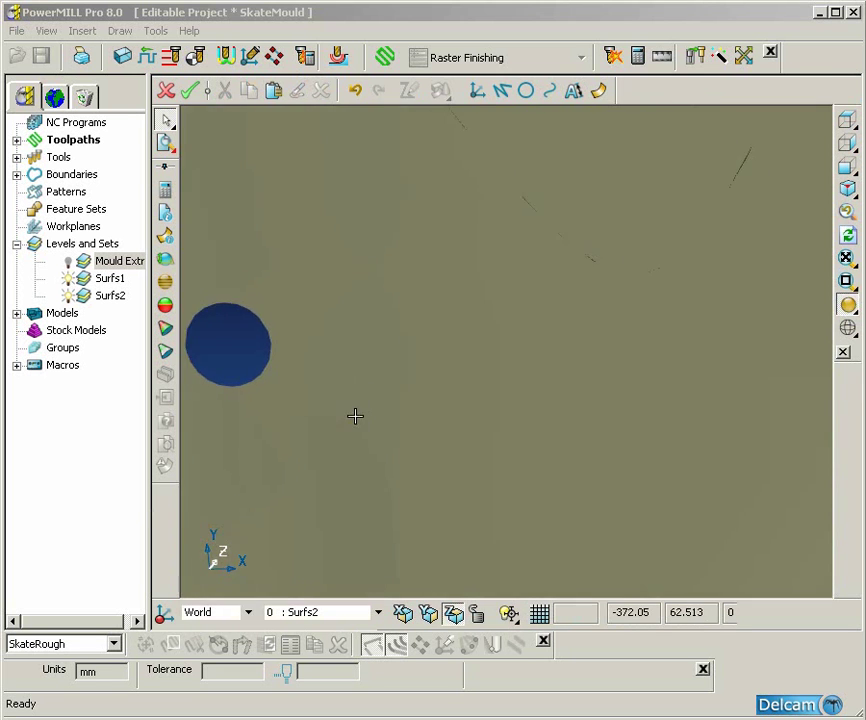
pyautogui.moveTo(500, 482); pyautogui.dragTo(651, 389, button='middle')
pyautogui.keyDown('shift'); pyautogui.moveTo(627, 178); pyautogui.dragTo(628, 382, button='middle'); pyautogui.keyUp('shift')
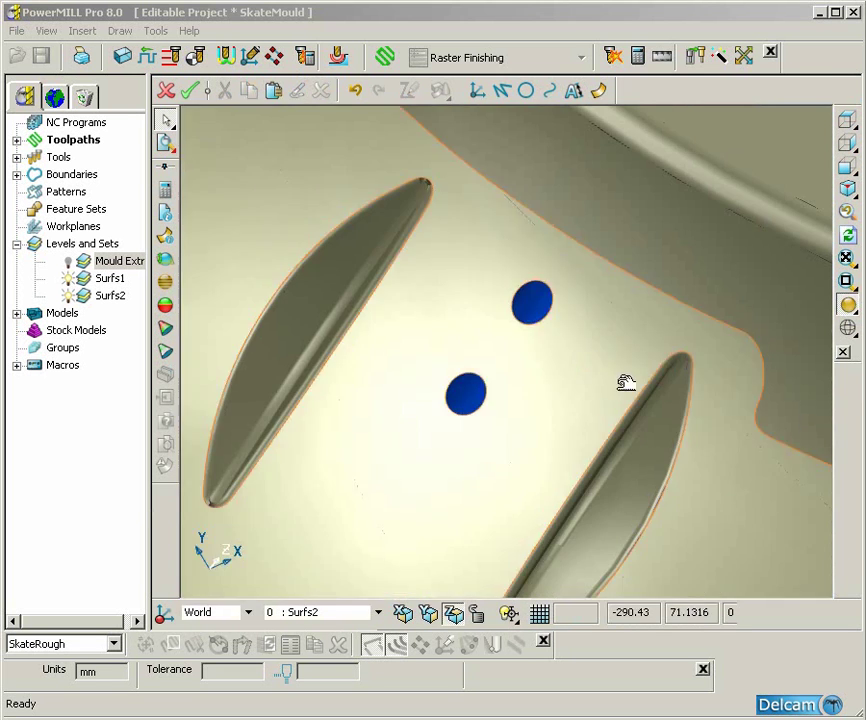
pyautogui.keyDown('ctrl'); pyautogui.keyDown('shift'); pyautogui.moveTo(427, 246); pyautogui.dragTo(594, 343, button='middle'); pyautogui.keyUp('shift'); pyautogui.keyUp('ctrl')
pyautogui.click(589, 344)
pyautogui.scroll(-7, 587, 346)
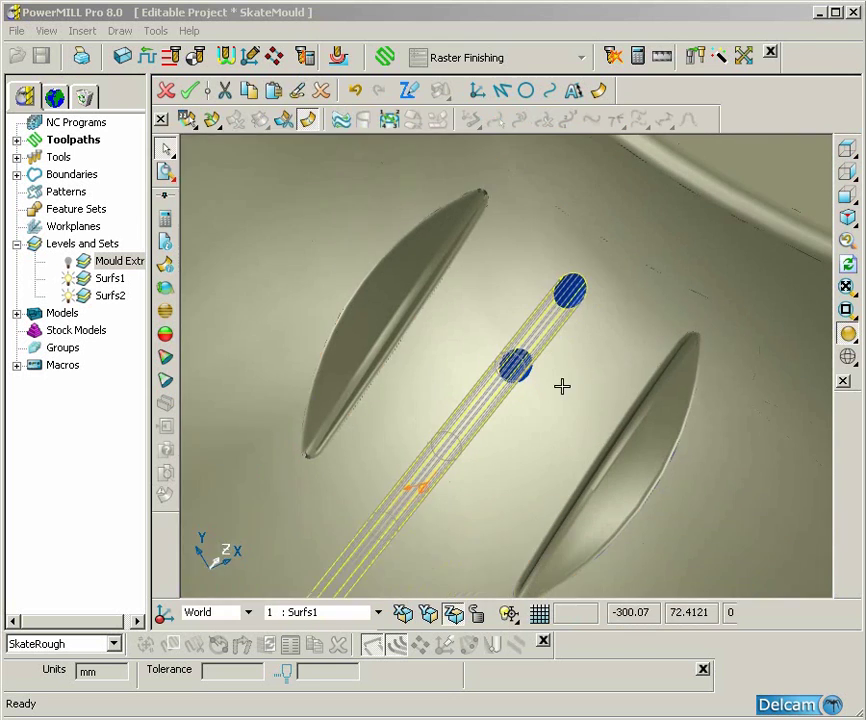
pyautogui.click(321, 91)
pyautogui.scroll(3, 520, 360)
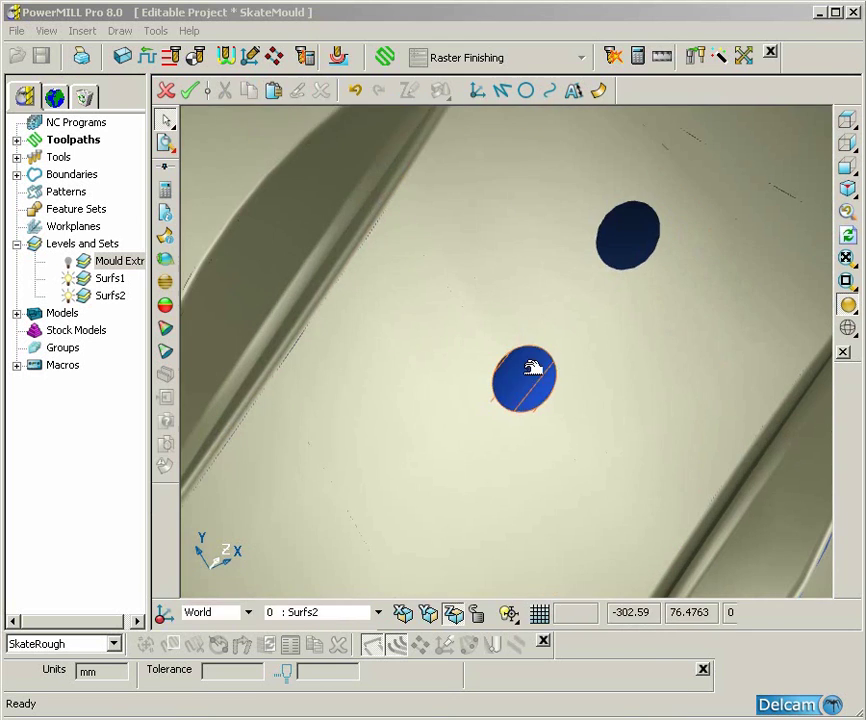
pyautogui.click(526, 368)
pyautogui.click(519, 275)
# Delete the end caps and walls of the two small holes between the second pair of slots.
pyautogui.keyDown('ctrl'); pyautogui.moveTo(519, 275); pyautogui.dragTo(518, 338, button='middle'); pyautogui.keyUp('ctrl')
pyautogui.keyDown('shift'); pyautogui.moveTo(672, 454); pyautogui.dragTo(472, 416, button='middle'); pyautogui.keyUp('shift')
pyautogui.keyDown('ctrl'); pyautogui.keyDown('shift'); pyautogui.moveTo(518, 344); pyautogui.dragTo(622, 474, button='middle'); pyautogui.keyUp('shift'); pyautogui.keyUp('ctrl')
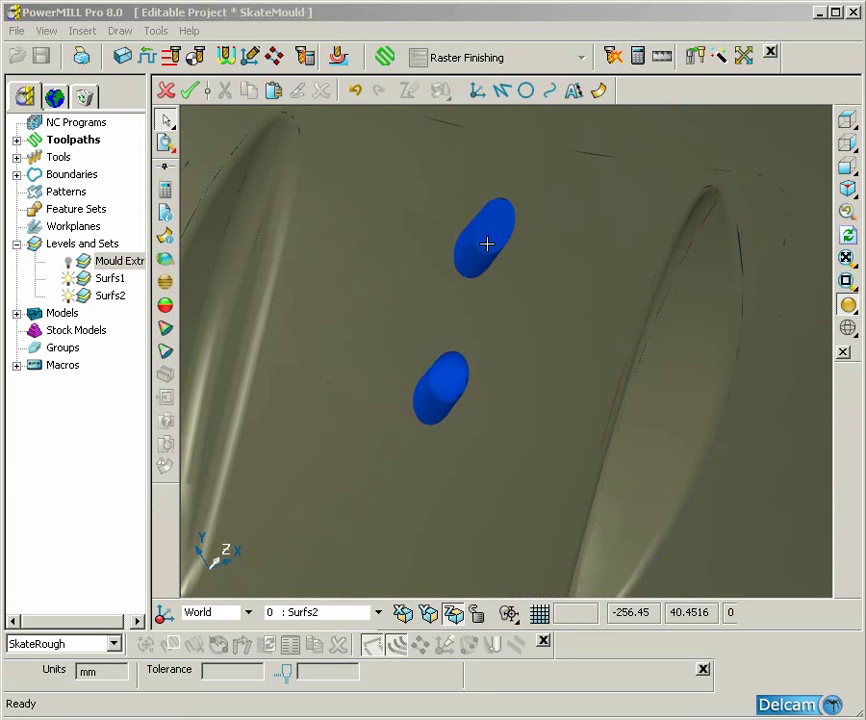
pyautogui.click(487, 244)
pyautogui.click(458, 381)
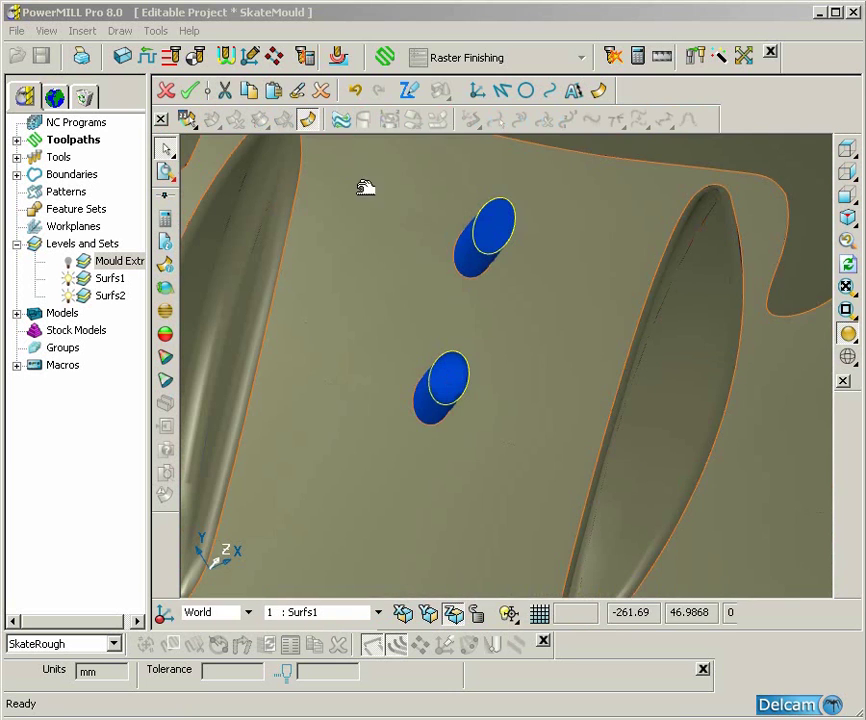
pyautogui.click(321, 90)
pyautogui.click(477, 261)
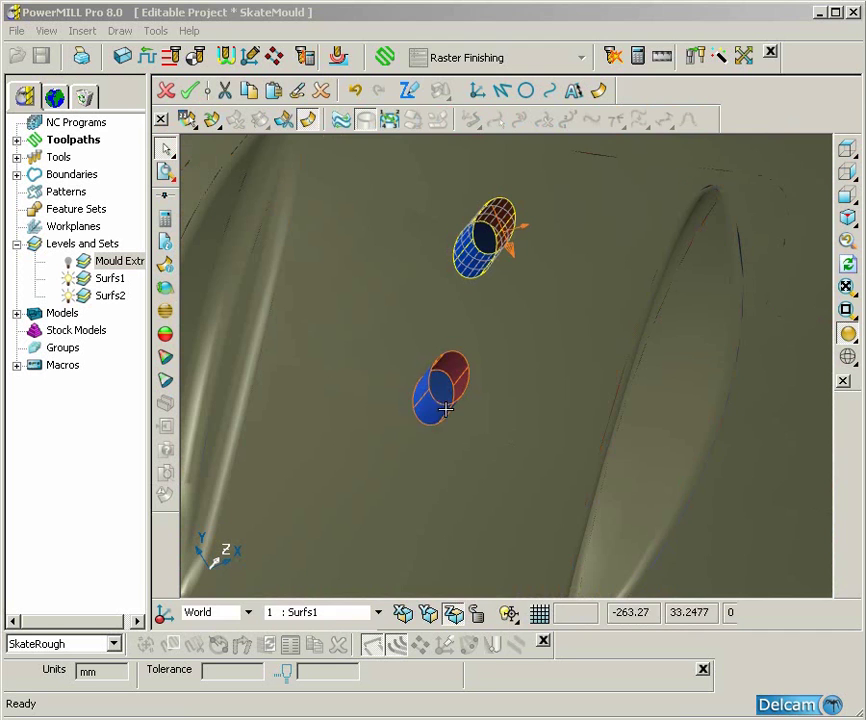
pyautogui.click(438, 412)
pyautogui.click(328, 92)
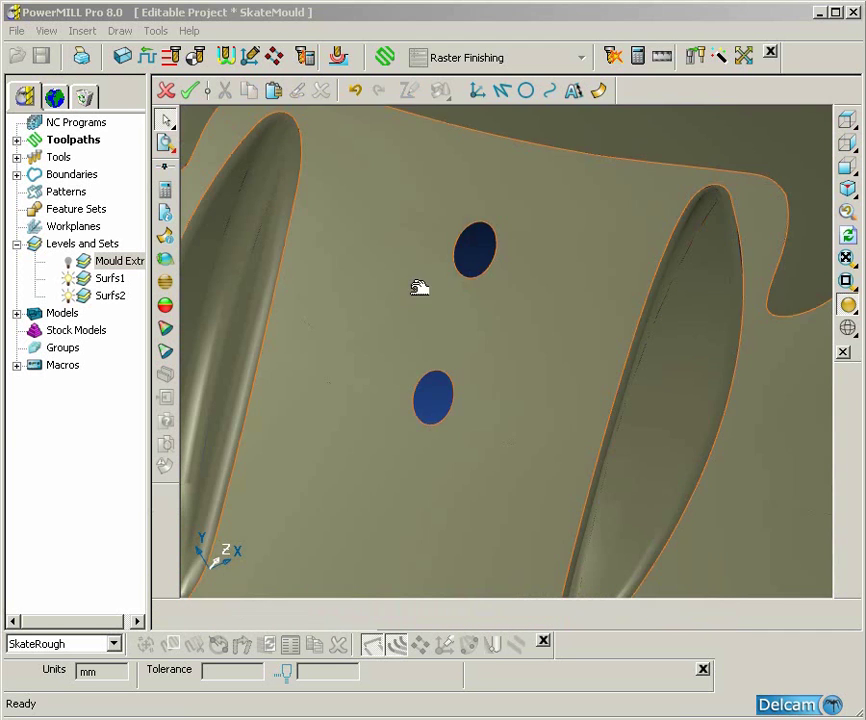
# Select the large boot surface containing the small holes and open it in the trim region editor.
pyautogui.click(405, 281)
pyautogui.scroll(-6, 415, 320)
pyautogui.moveTo(420, 340); pyautogui.dragTo(554, 364, button='middle')
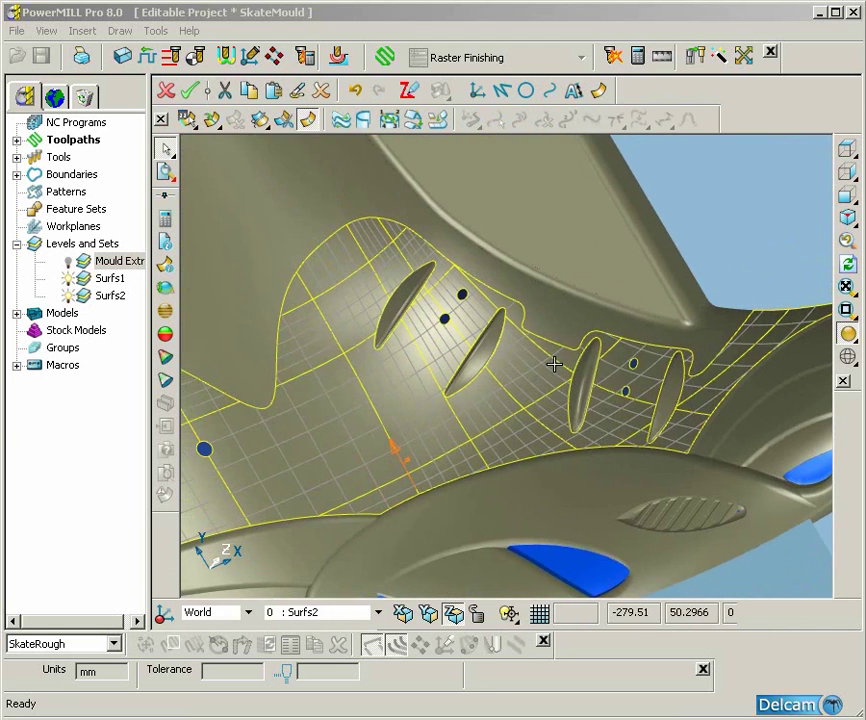
pyautogui.rightClick(483, 377)
pyautogui.click(580, 707)
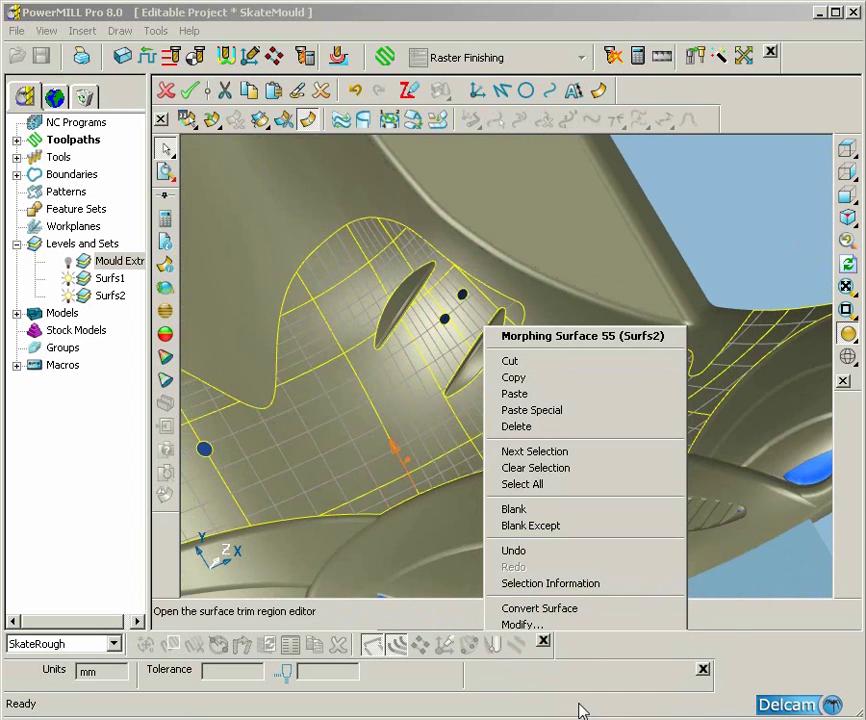
# Delete the pcurves of all the small round holes from the boot surface and leave the trim region editor.
pyautogui.scroll(1, 479, 563)
pyautogui.keyDown('shift'); pyautogui.moveTo(385, 500); pyautogui.dragTo(590, 448, button='middle'); pyautogui.keyUp('shift')
pyautogui.scroll(3, 508, 458)
pyautogui.scroll(3, 508, 458)
pyautogui.keyDown('shift'); pyautogui.moveTo(380, 446); pyautogui.dragTo(502, 396, button='middle'); pyautogui.keyUp('shift')
pyautogui.scroll(3, 502, 396)
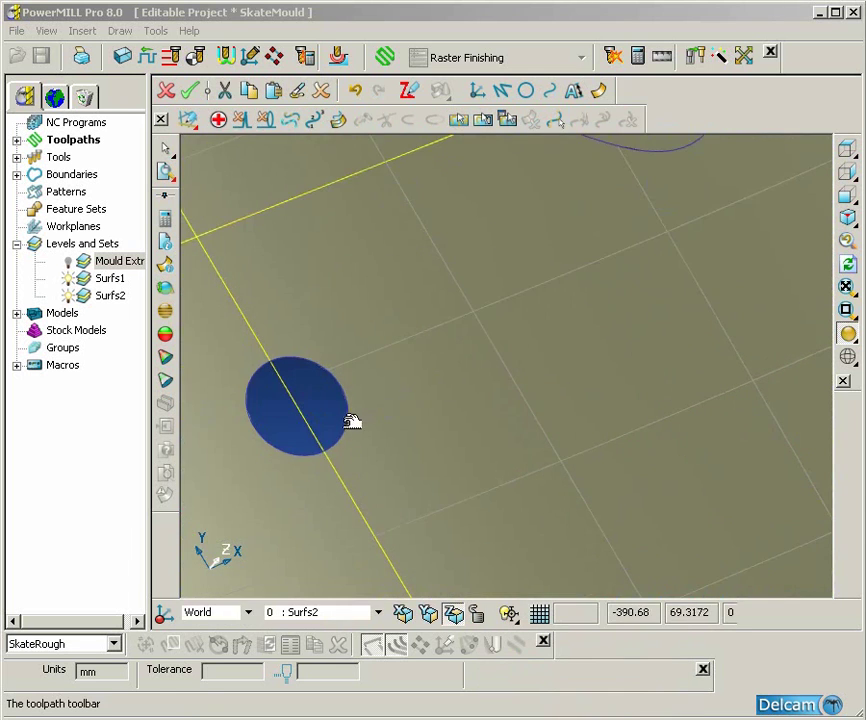
pyautogui.scroll(-5, 575, 390)
pyautogui.scroll(4, 487, 460)
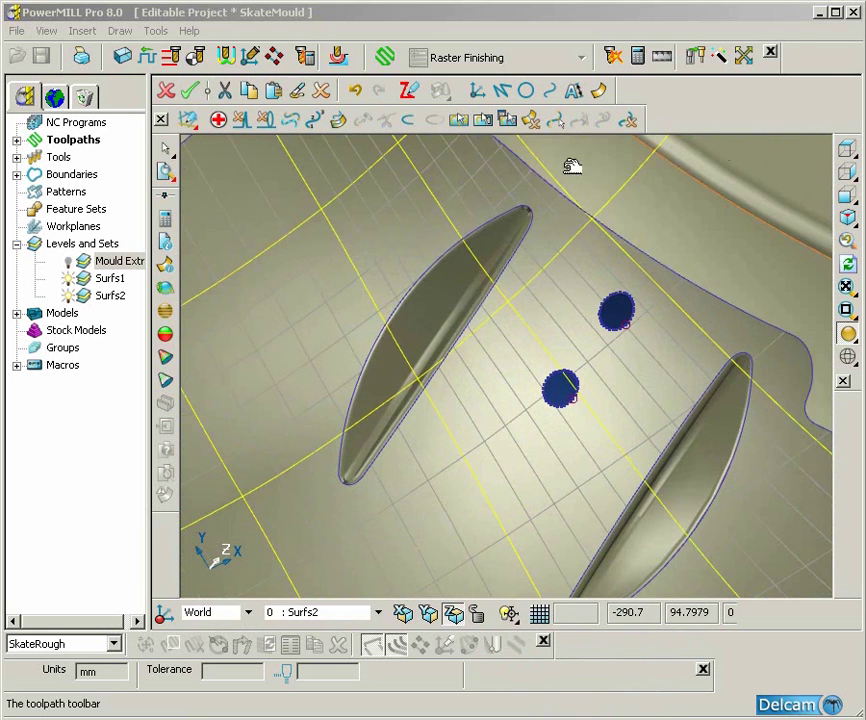
pyautogui.click(533, 122)
pyautogui.keyDown('shift'); pyautogui.moveTo(733, 470); pyautogui.dragTo(235, 265, button='middle'); pyautogui.keyUp('shift')
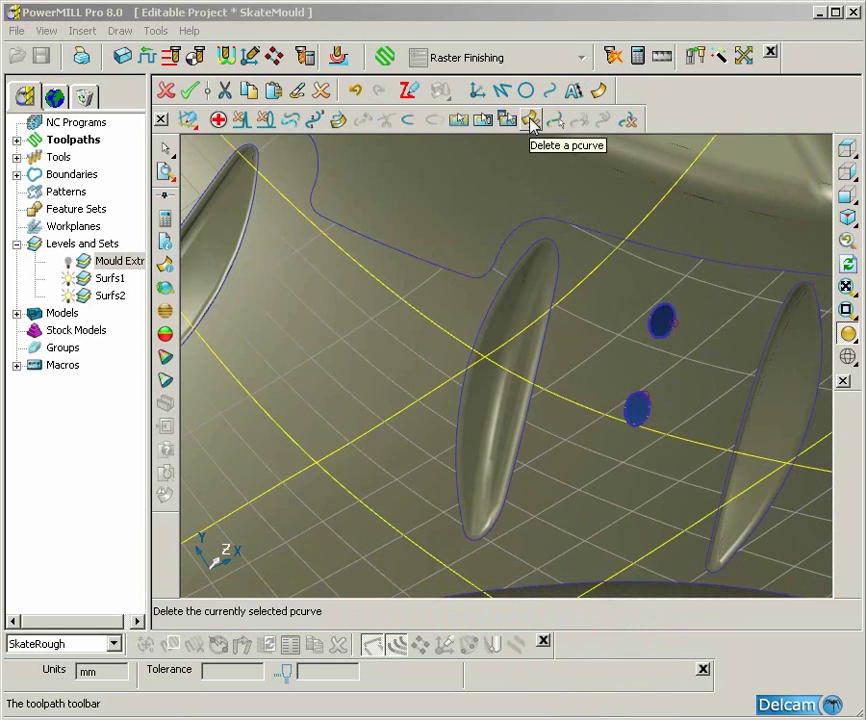
pyautogui.moveTo(464, 350); pyautogui.dragTo(568, 334, button='middle')
pyautogui.click(338, 209)
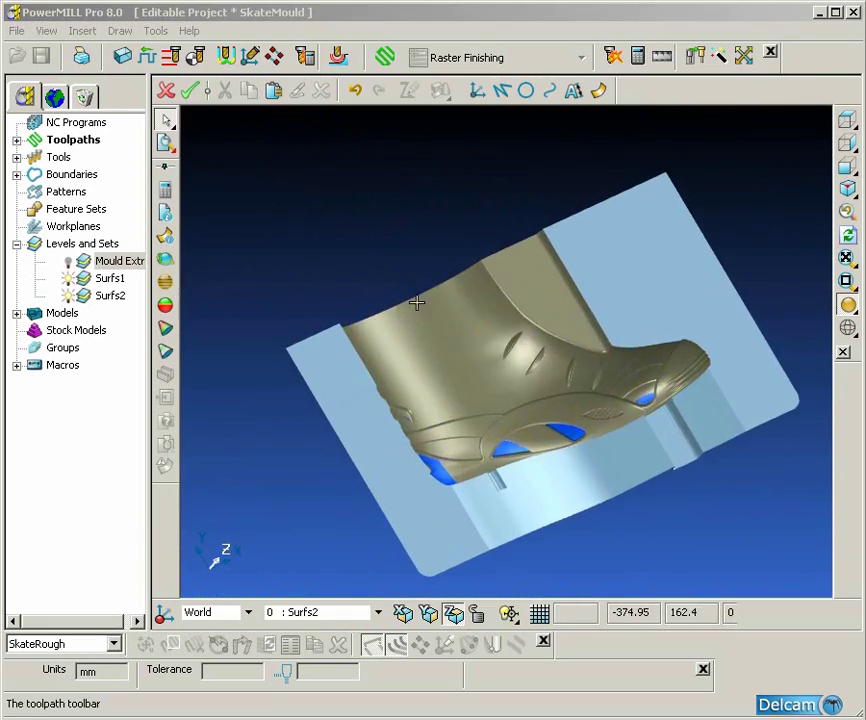
# Select all surfaces of the mould in an isometric view and accept the surface edits.
pyautogui.keyDown('ctrl'); pyautogui.moveTo(419, 302); pyautogui.dragTo(450, 275, button='middle'); pyautogui.keyUp('ctrl')
pyautogui.moveTo(450, 275); pyautogui.dragTo(553, 402, button='middle')
pyautogui.hotkey('ctrl', '1')
pyautogui.keyDown('ctrl'); pyautogui.moveTo(408, 279); pyautogui.dragTo(420, 309, button='middle'); pyautogui.keyUp('ctrl')
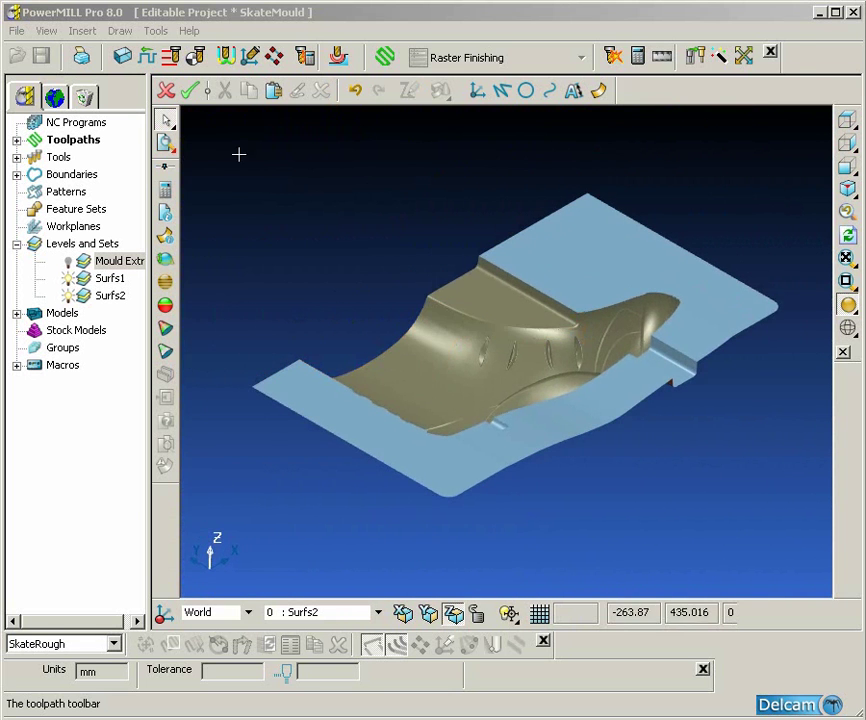
pyautogui.moveTo(241, 122); pyautogui.dragTo(799, 540)
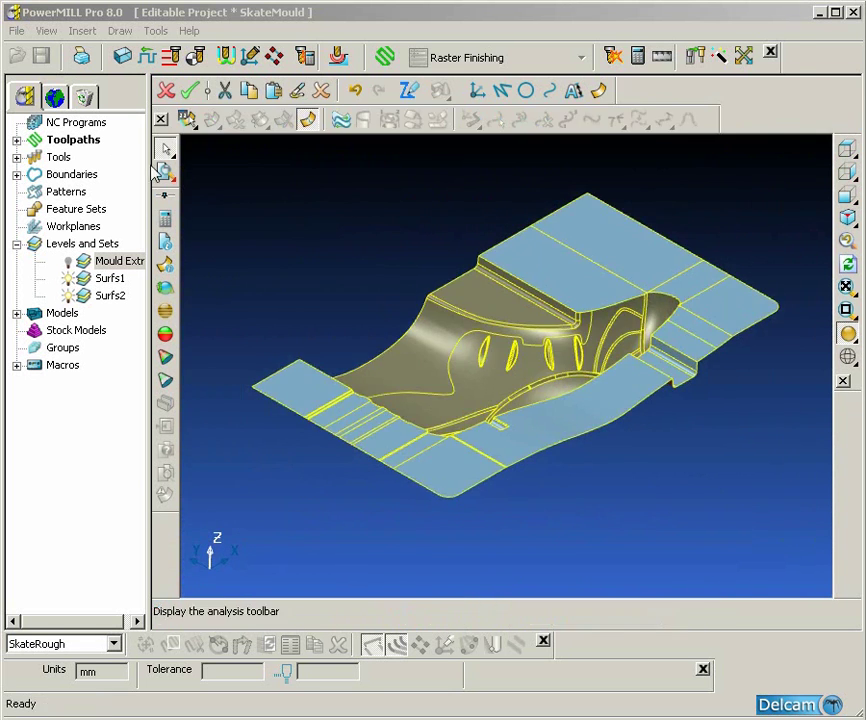
pyautogui.click(190, 91)
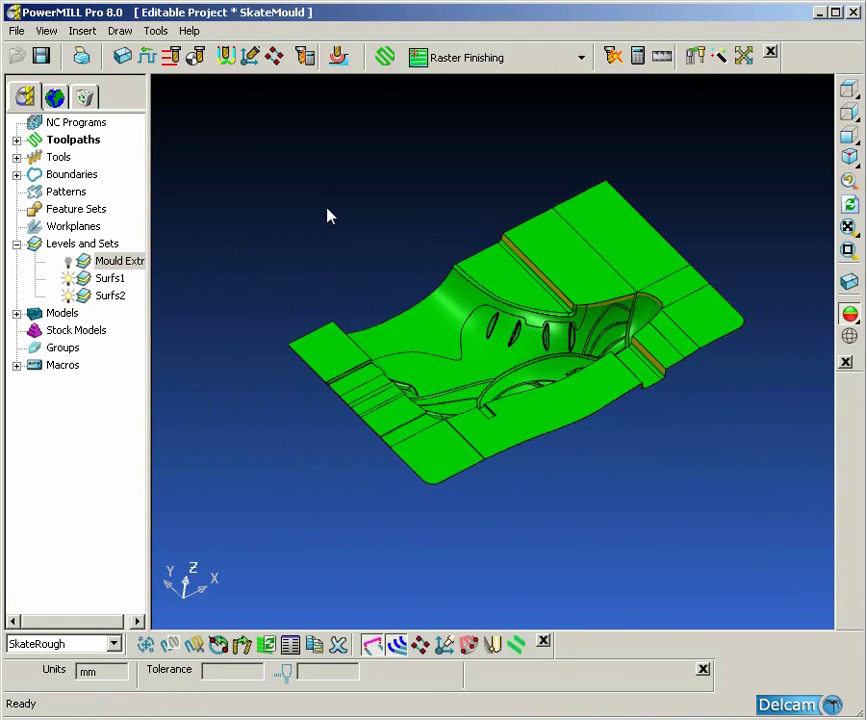
# Show the Mould Extr level and inspect the complete undercut-shaded mould around the slots and former hole positions.
pyautogui.click(67, 261)
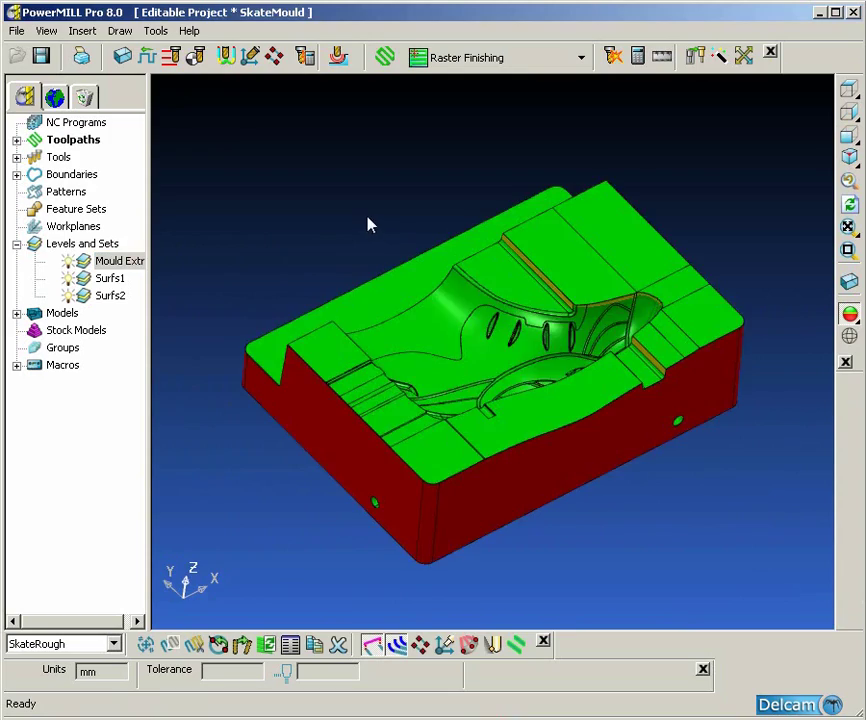
pyautogui.keyDown('ctrl'); pyautogui.moveTo(554, 402); pyautogui.dragTo(556, 482, button='middle'); pyautogui.keyUp('ctrl')
pyautogui.moveTo(556, 482); pyautogui.dragTo(806, 424, button='middle')
pyautogui.keyDown('ctrl'); pyautogui.keyDown('shift'); pyautogui.moveTo(474, 174); pyautogui.dragTo(456, 461, button='middle'); pyautogui.keyUp('shift'); pyautogui.keyUp('ctrl')
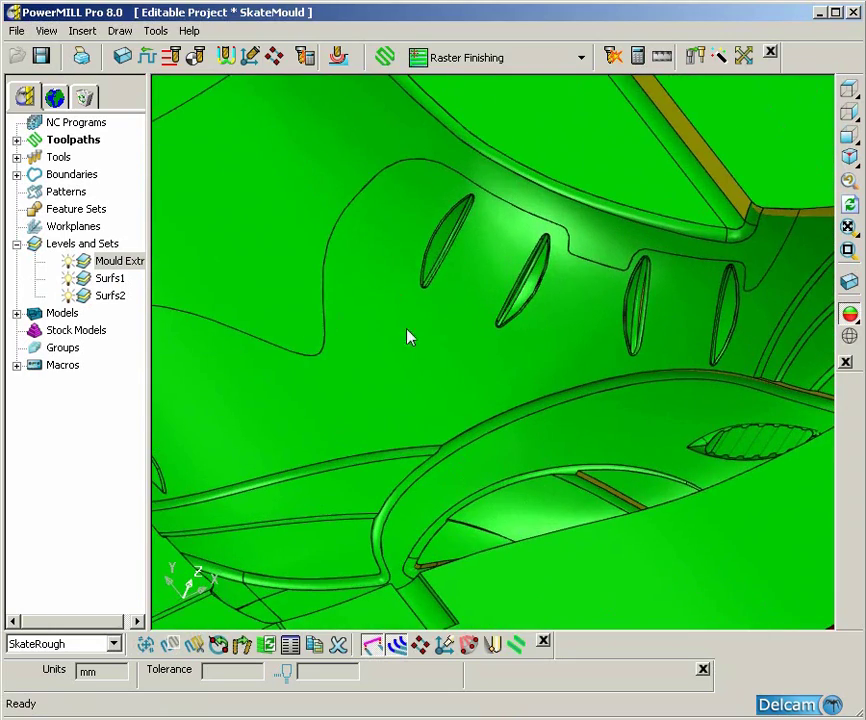
pyautogui.scroll(-2, 410, 345)
pyautogui.hotkey('ctrl', '1')
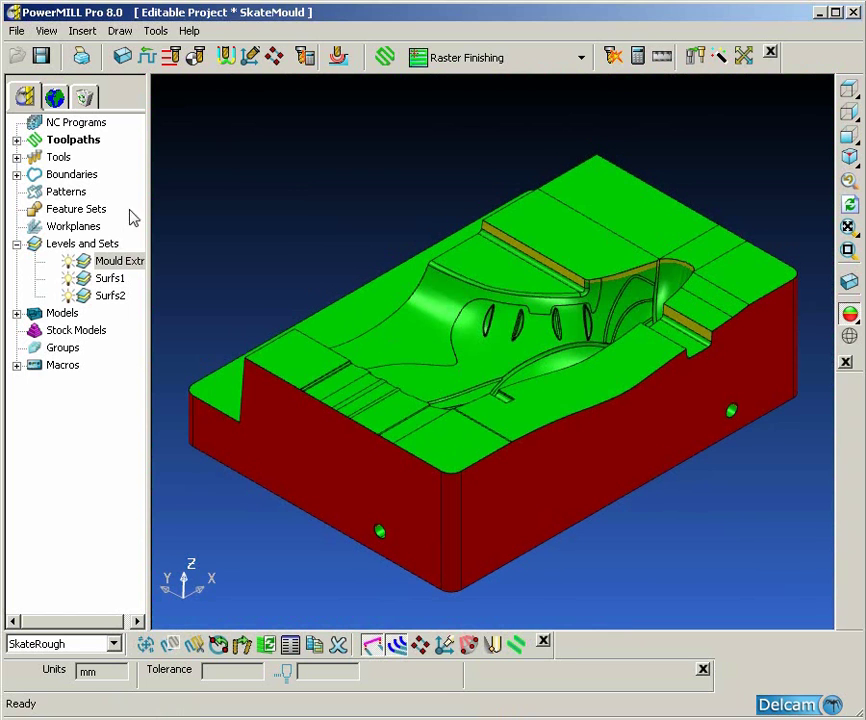
# Open the settings of the existing SkateRough toolpath and calculate it on the repaired model.
pyautogui.click(18, 141)
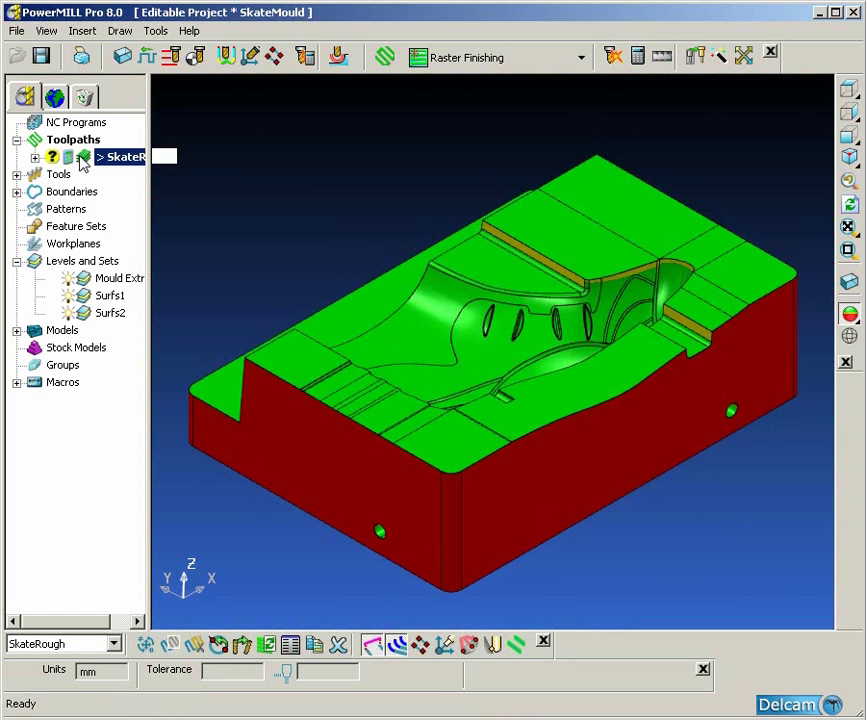
pyautogui.rightClick(82, 159)
pyautogui.click(145, 272)
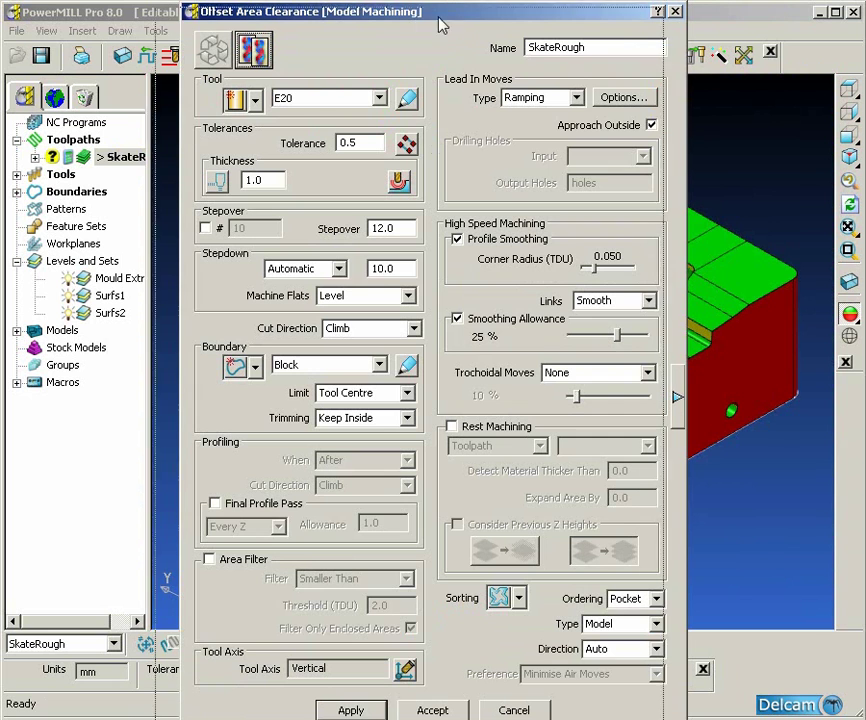
pyautogui.moveTo(440, 25); pyautogui.dragTo(275, 32)
pyautogui.keyDown('shift'); pyautogui.moveTo(583, 262); pyautogui.dragTo(676, 275, button='middle'); pyautogui.keyUp('shift')
pyautogui.scroll(-2, 665, 280)
pyautogui.click(188, 716)
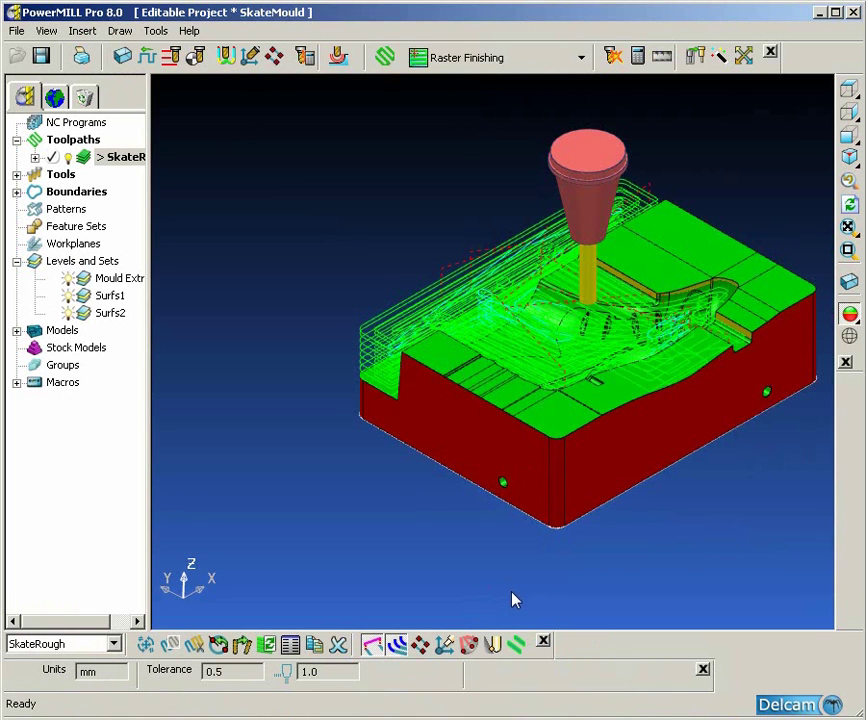
# Switch the model from undercut shading to plain shading to view it with the roughing toolpath.
pyautogui.moveTo(850, 318)
pyautogui.click(819, 314)
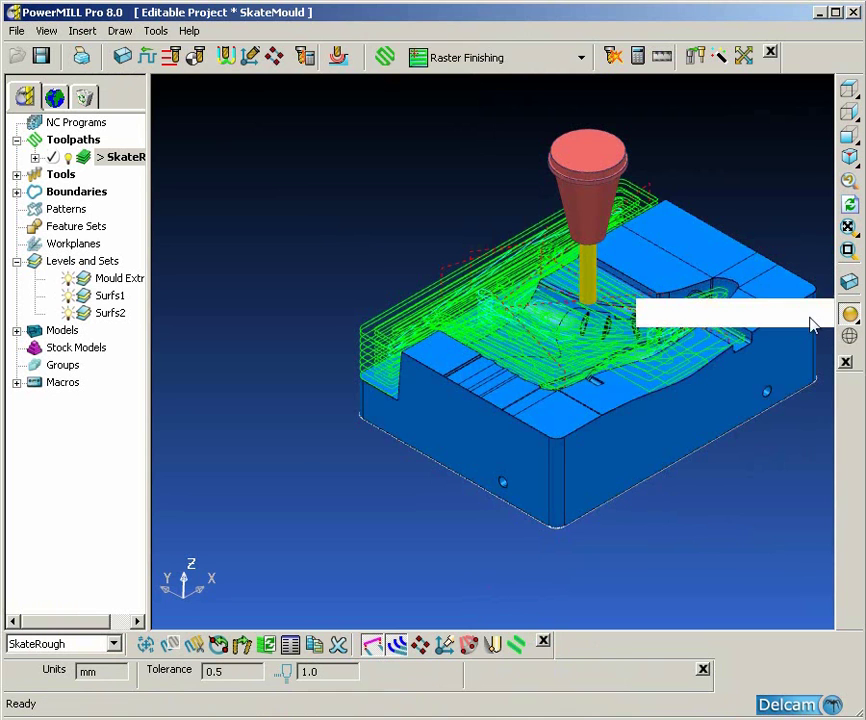
pyautogui.moveTo(717, 421)
pyautogui.keyDown('shift'); pyautogui.mouseDown(button='middle')
pyautogui.moveTo(623, 461)
pyautogui.moveTo(638, 539)
pyautogui.moveTo(605, 481)
pyautogui.moveTo(394, 345)
pyautogui.mouseUp(button='middle'); pyautogui.keyUp('shift')
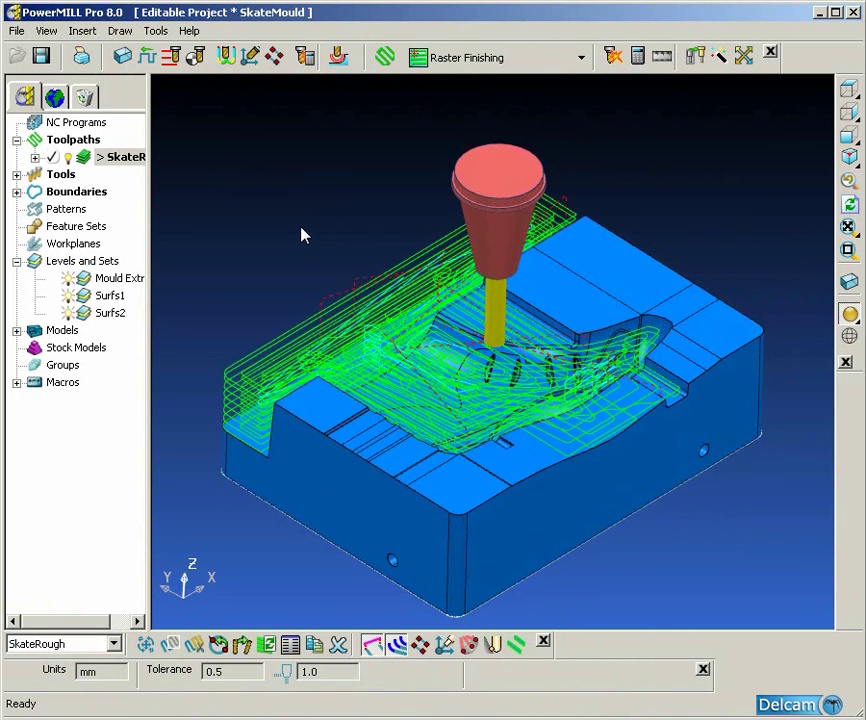